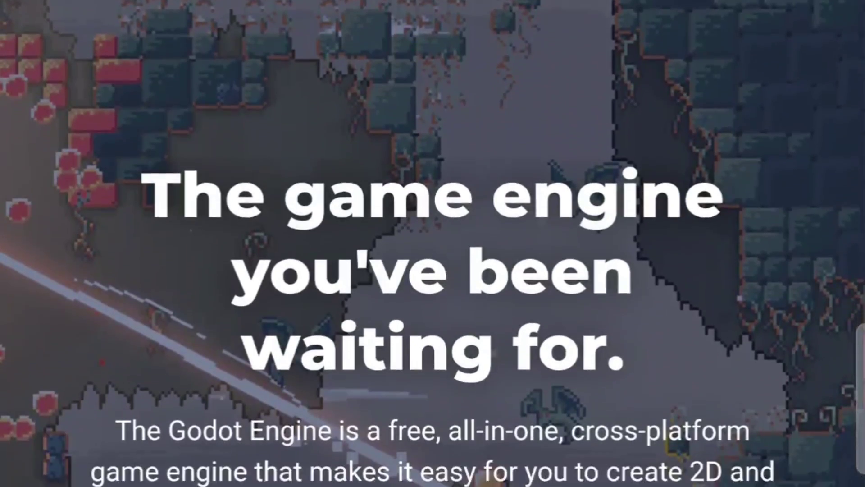
# Glance at the project's OpenXR action map, then return to the output log
pyautogui.scroll(-10, 721, 329)
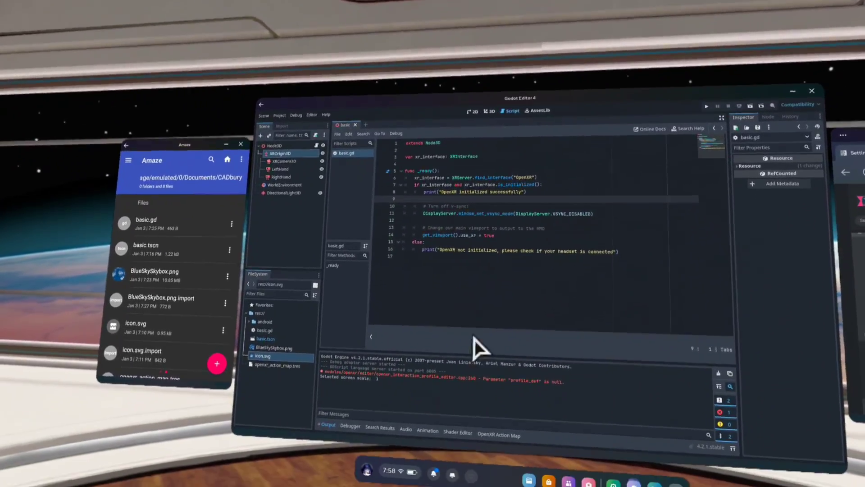
pyautogui.click(499, 435)
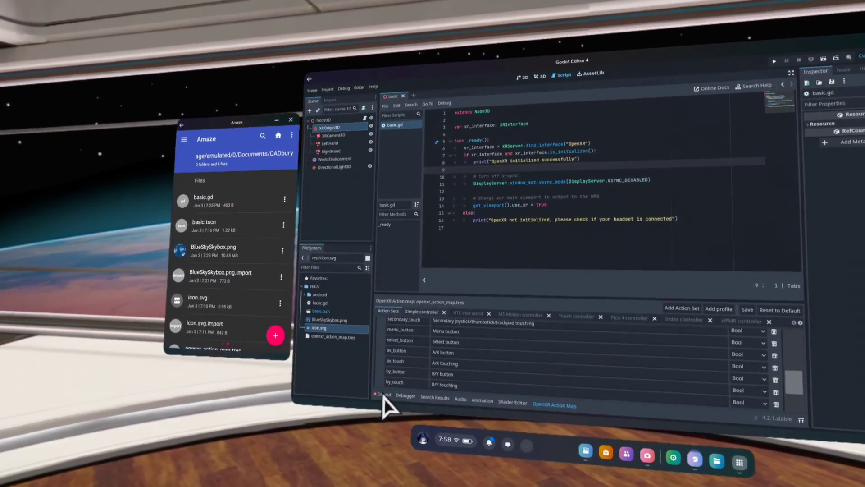
pyautogui.click(414, 484)
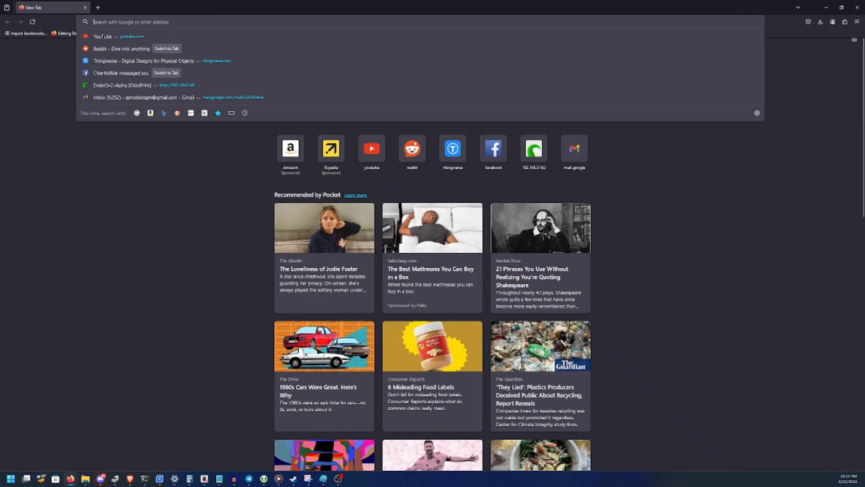
# Load sidequestvr.com and go to the Get SideQuest download page
pyautogui.write('sidequestvr.com/')
pyautogui.press('Return')
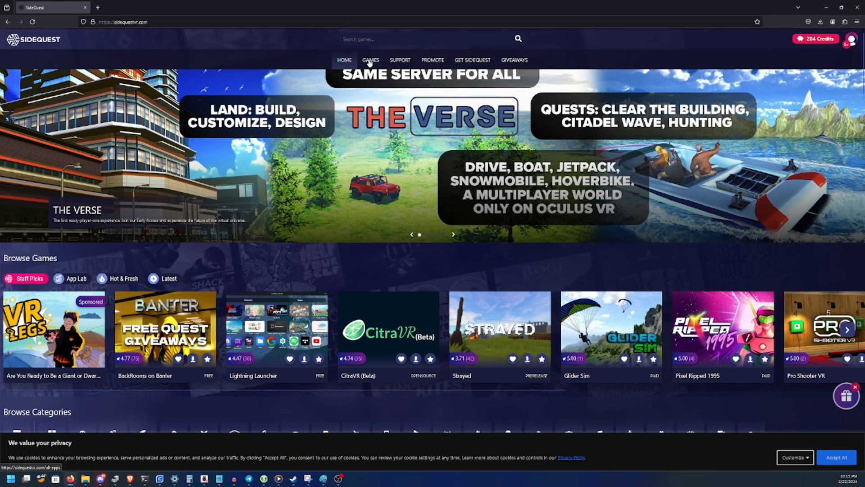
pyautogui.click(483, 62)
pyautogui.scroll(-2, 278, 377)
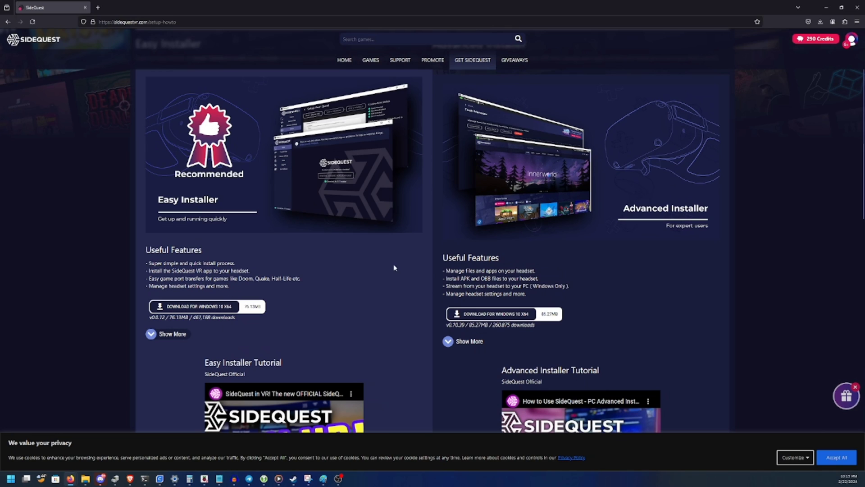
# Download the SideQuest Advanced Installer for Windows 10 x64
pyautogui.moveTo(447, 278); pyautogui.dragTo(518, 281)
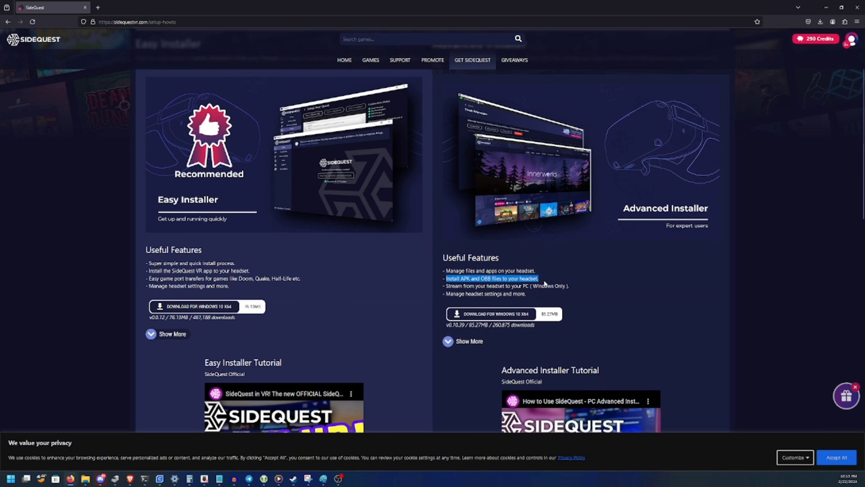
pyautogui.click(134, 269)
pyautogui.moveTo(147, 271); pyautogui.dragTo(243, 272)
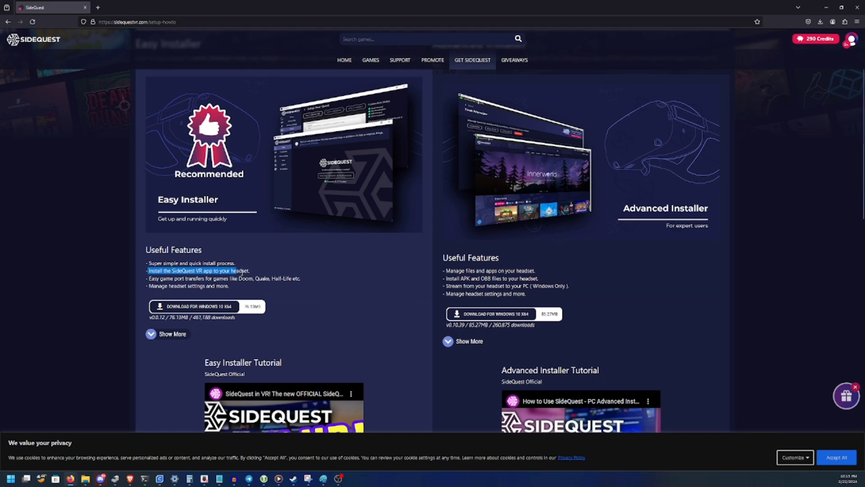
pyautogui.click(242, 281)
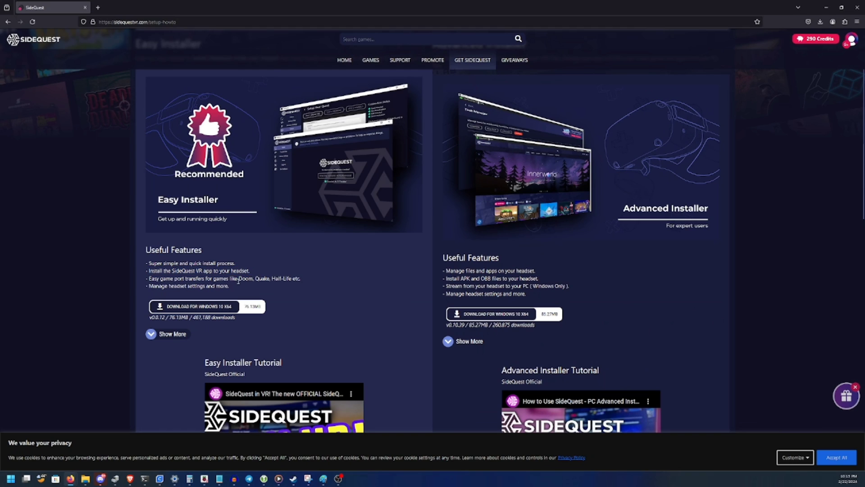
pyautogui.click(538, 317)
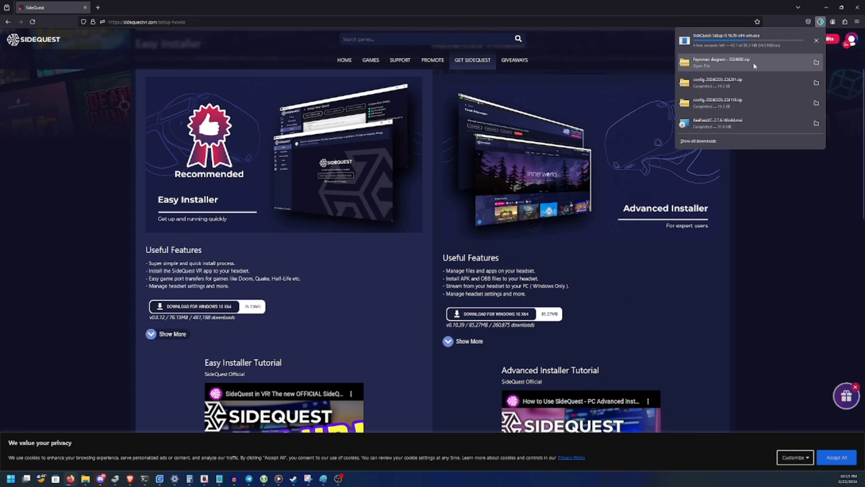
# Run SideQuest setup for 'Anyone who uses this computer' and install into the default folder
pyautogui.click(750, 41)
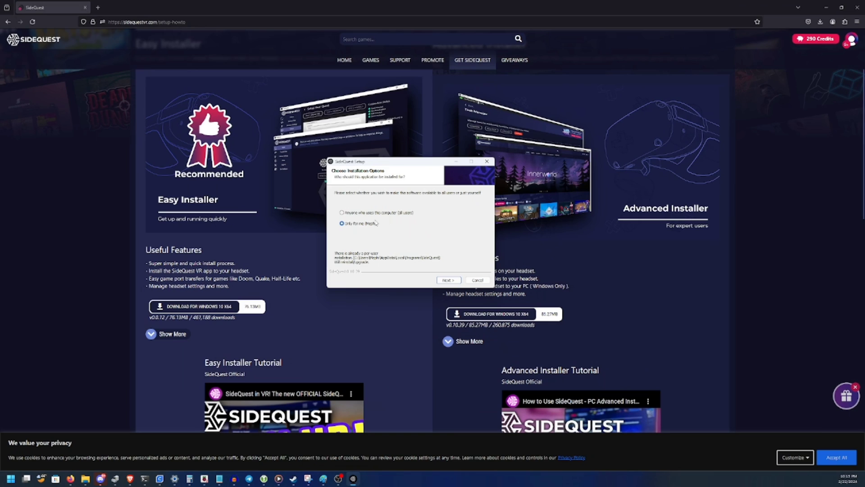
pyautogui.click(383, 214)
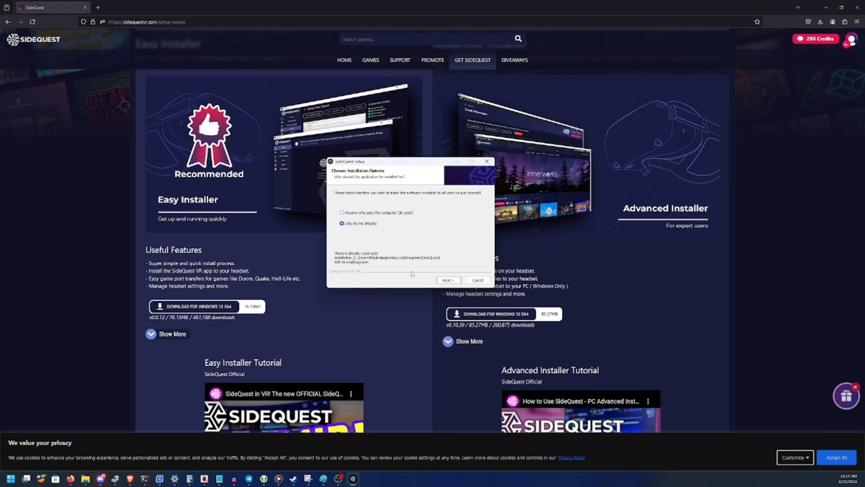
pyautogui.click(447, 279)
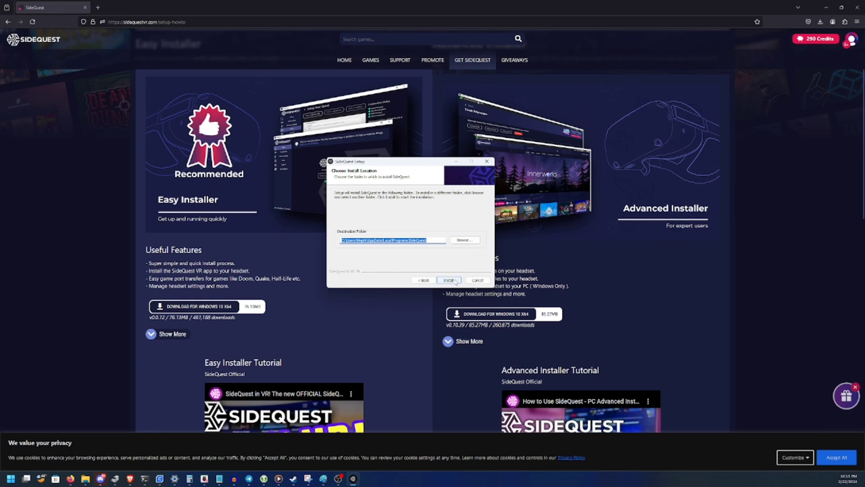
pyautogui.click(480, 280)
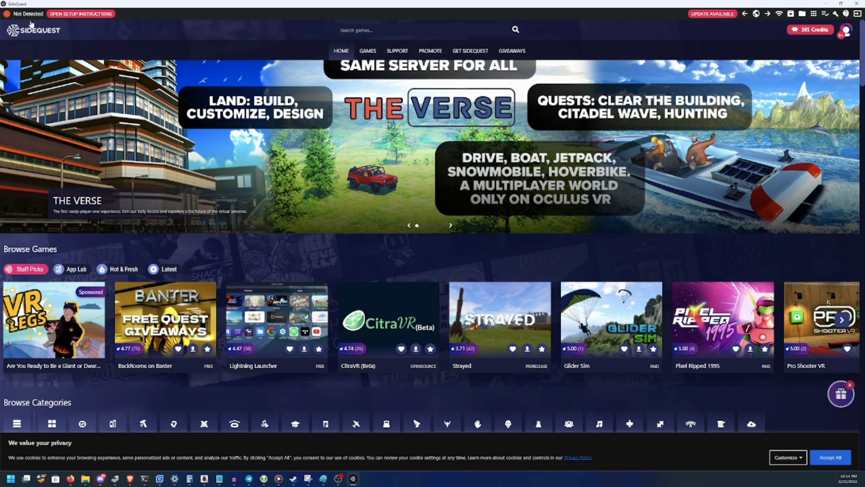
# Open SideQuest's setup instructions, read Step 1, and advance to Step 2: Dev Mode
pyautogui.click(76, 14)
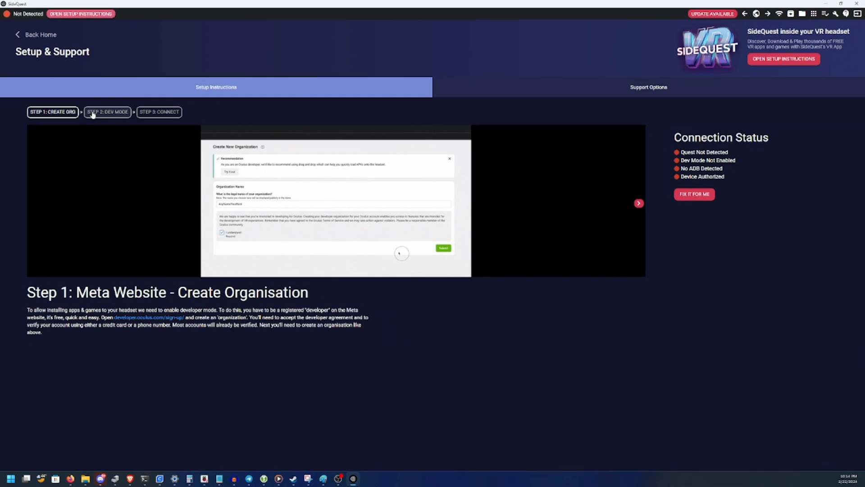
pyautogui.moveTo(28, 310); pyautogui.dragTo(184, 317)
pyautogui.click(90, 328)
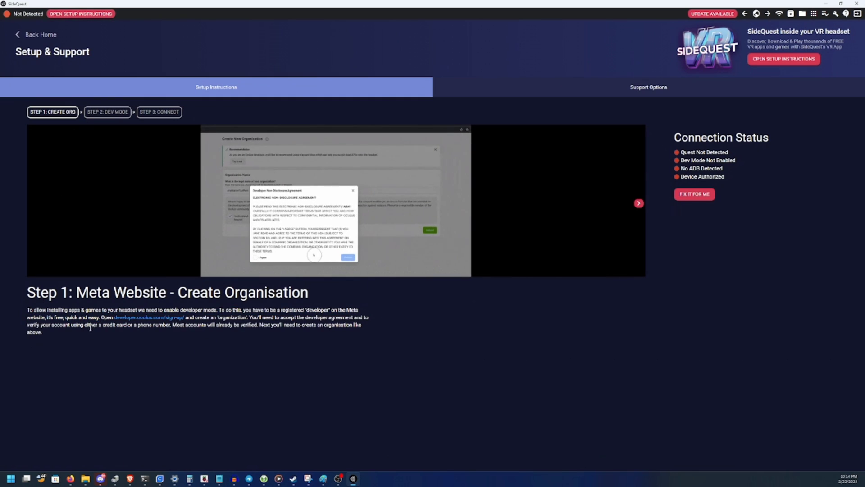
pyautogui.click(108, 111)
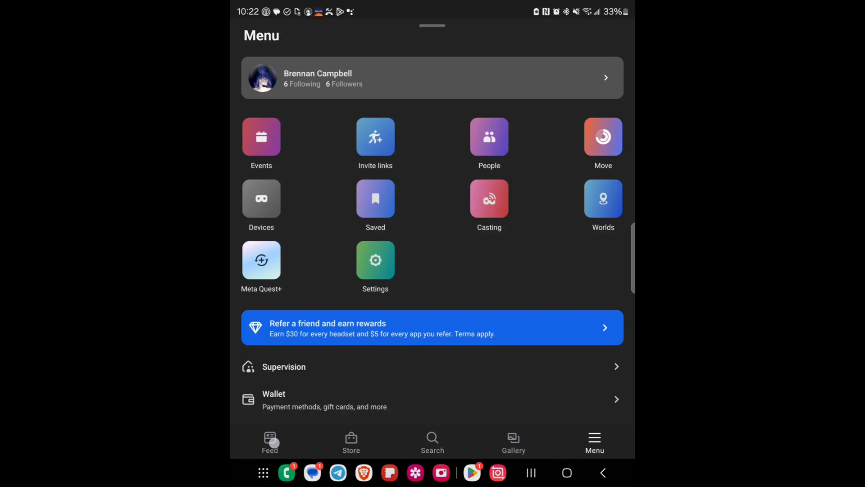
# Reach Meta Quest 3 Developer Mode settings in Meta Horizon, then go to SideQuest's Step 3: Connect
pyautogui.click(274, 442)
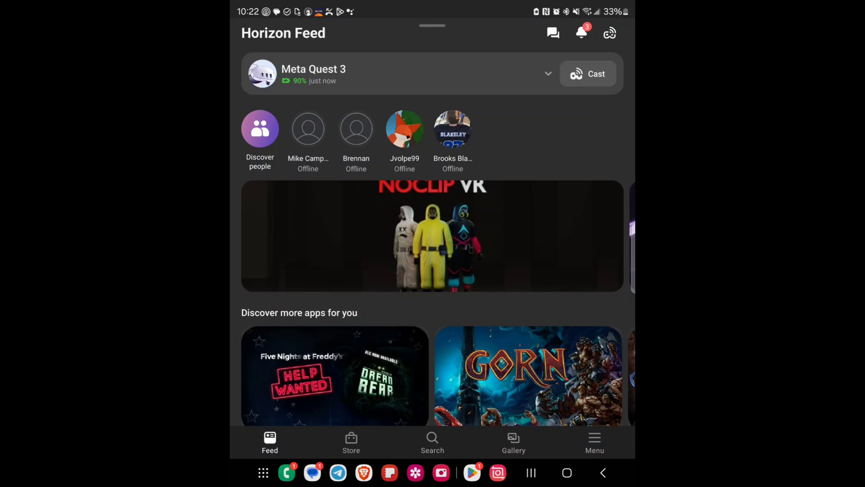
pyautogui.click(598, 442)
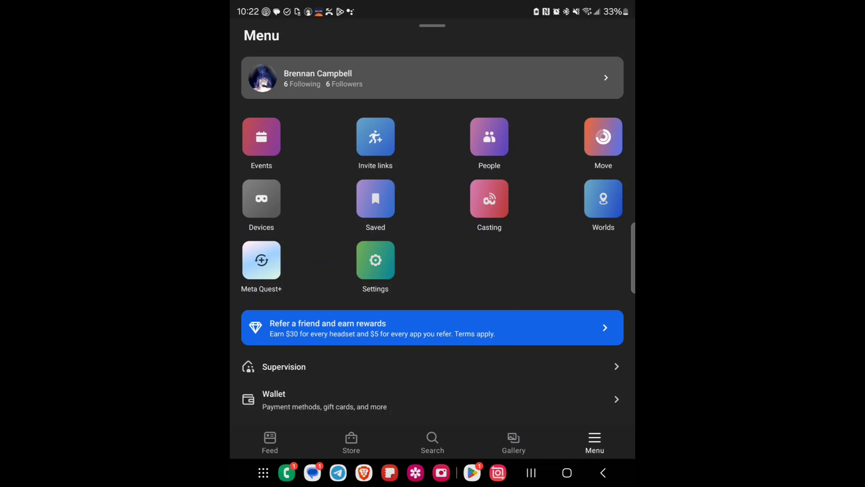
pyautogui.click(261, 198)
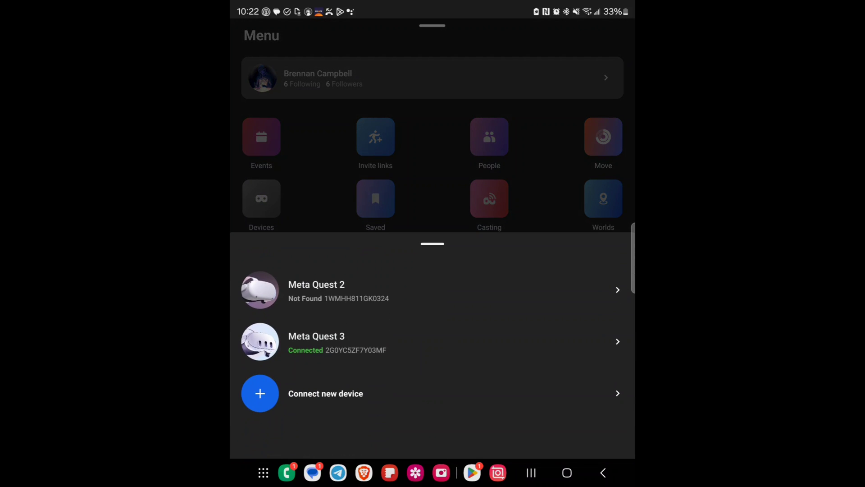
pyautogui.click(357, 344)
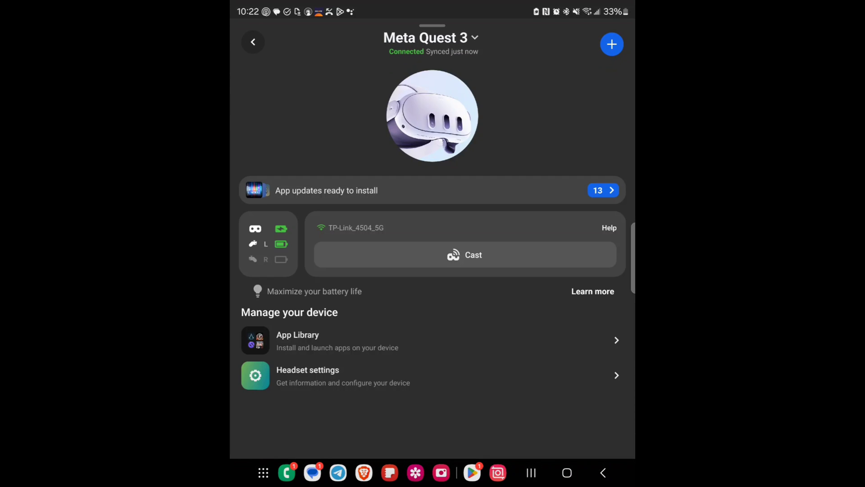
pyautogui.click(394, 367)
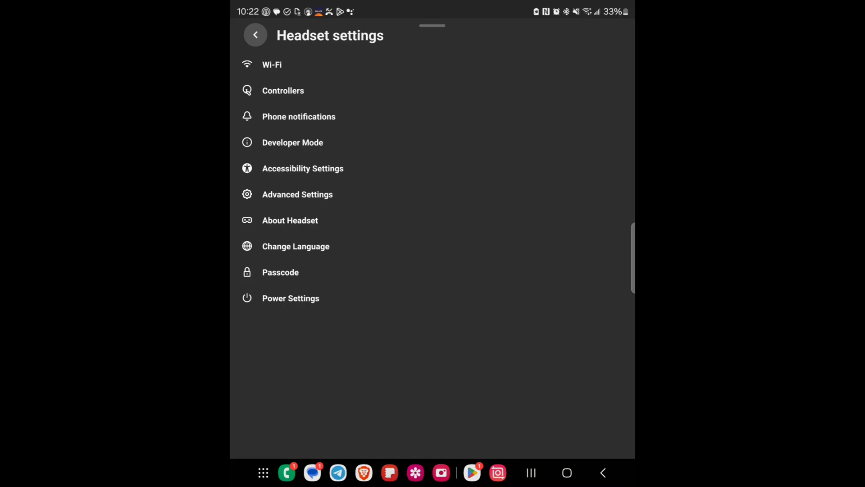
pyautogui.click(292, 142)
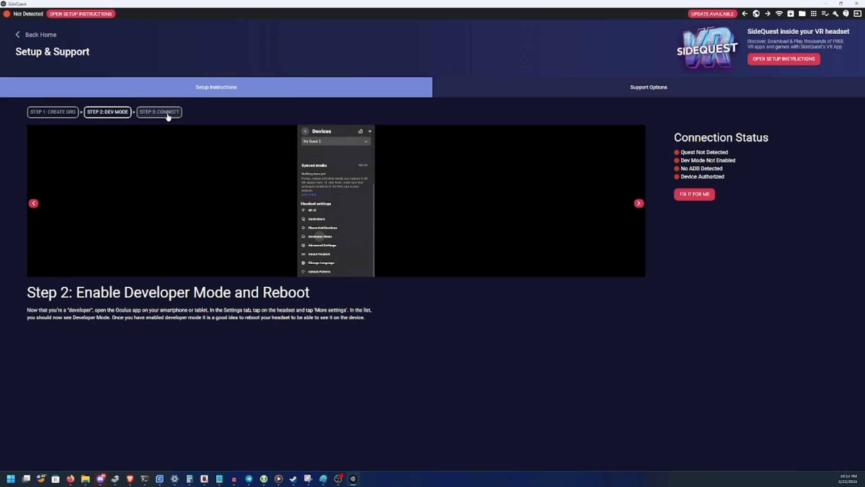
pyautogui.click(170, 113)
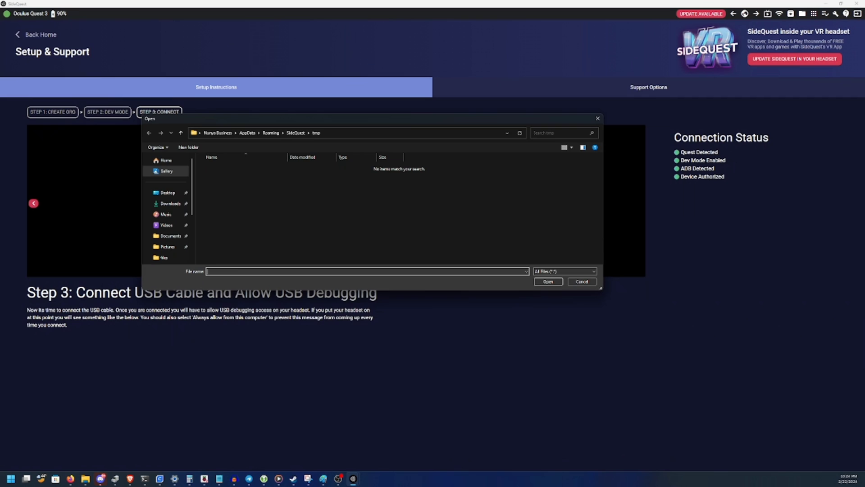
# Search Google for godot and open the official godotengine.org website
pyautogui.press('super+d')
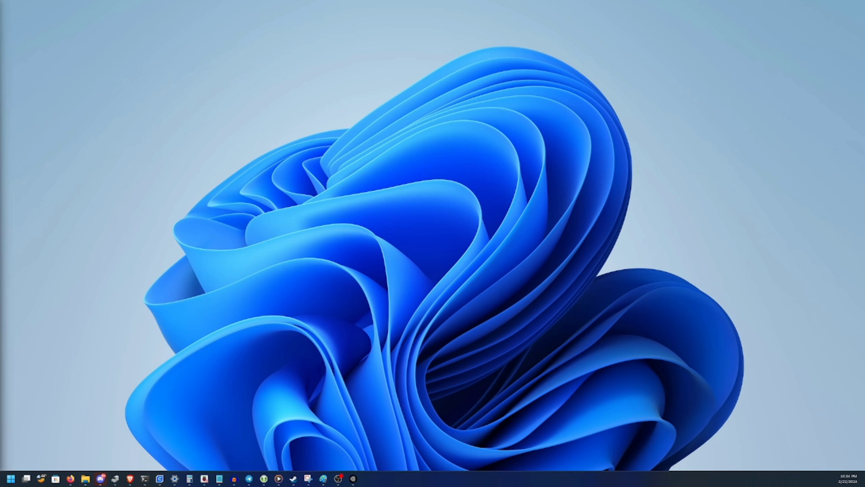
pyautogui.press('super+d')
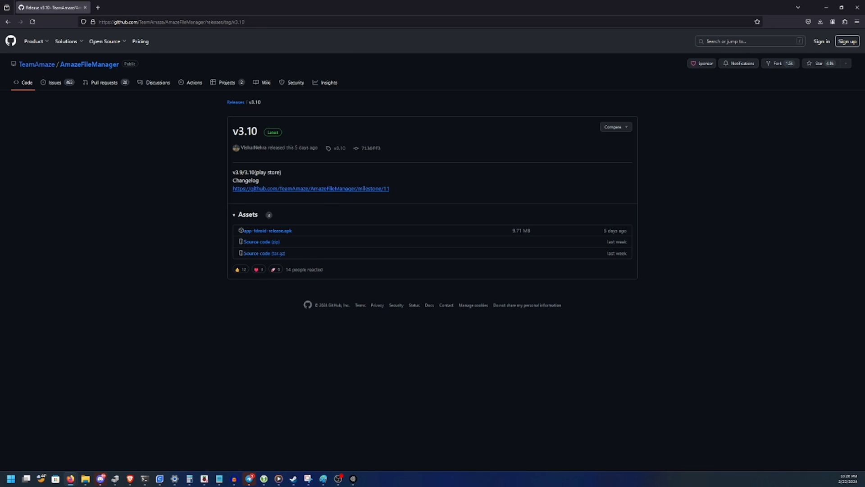
pyautogui.click(97, 7)
pyautogui.write('godot')
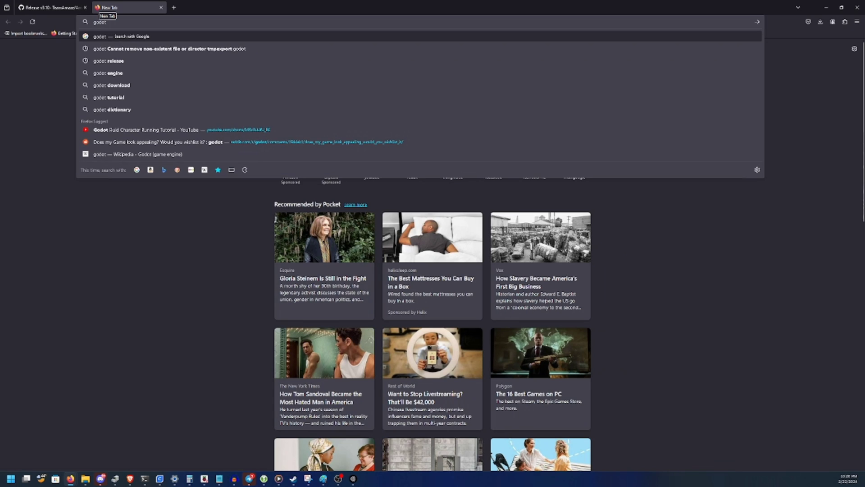
pyautogui.press('Return')
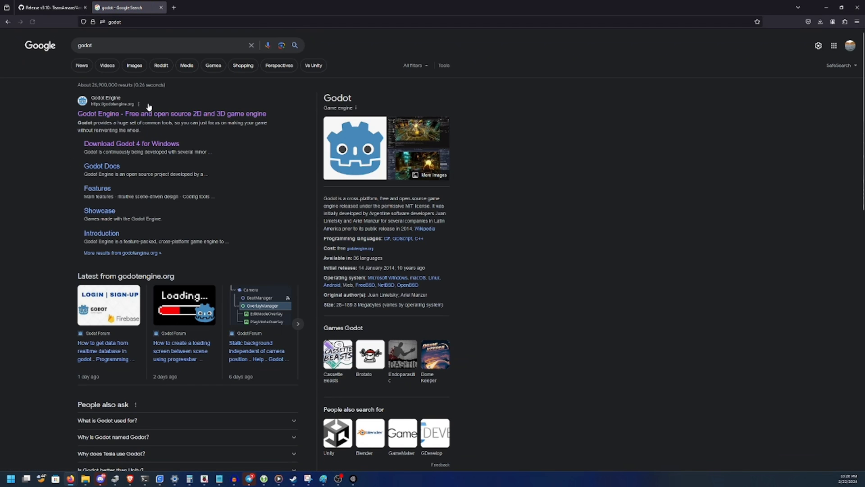
pyautogui.click(149, 110)
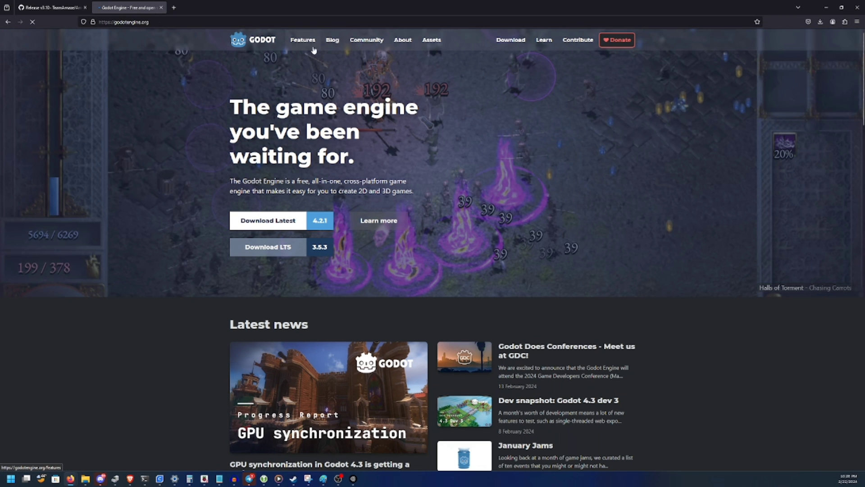
# Download the Godot 4.2.1 Android editor APK from the Android downloads section
pyautogui.click(511, 48)
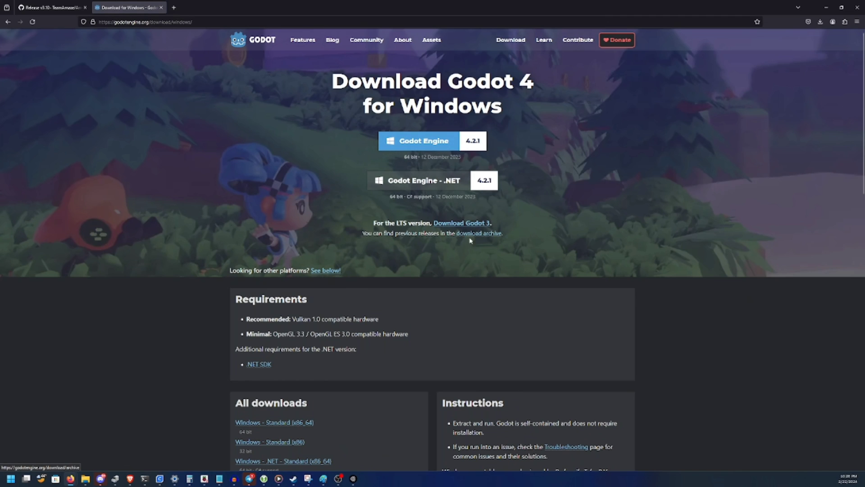
pyautogui.scroll(-2, 479, 235)
pyautogui.scroll(-2, 318, 328)
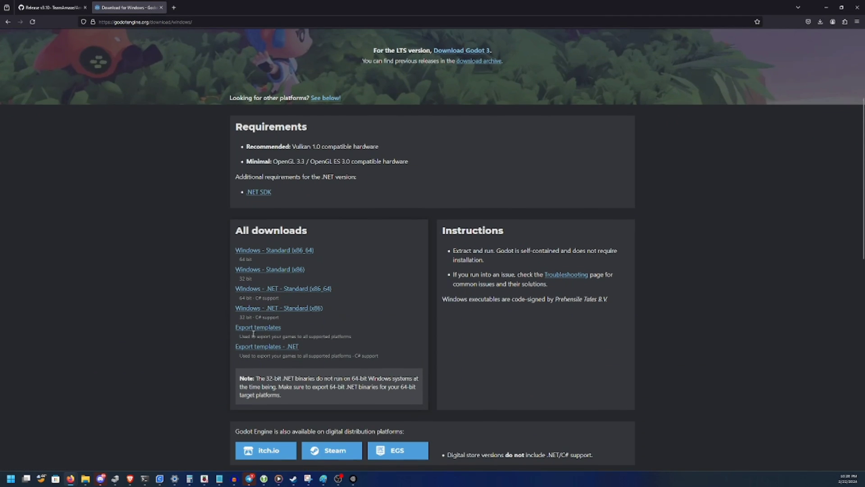
pyautogui.scroll(-1, 284, 319)
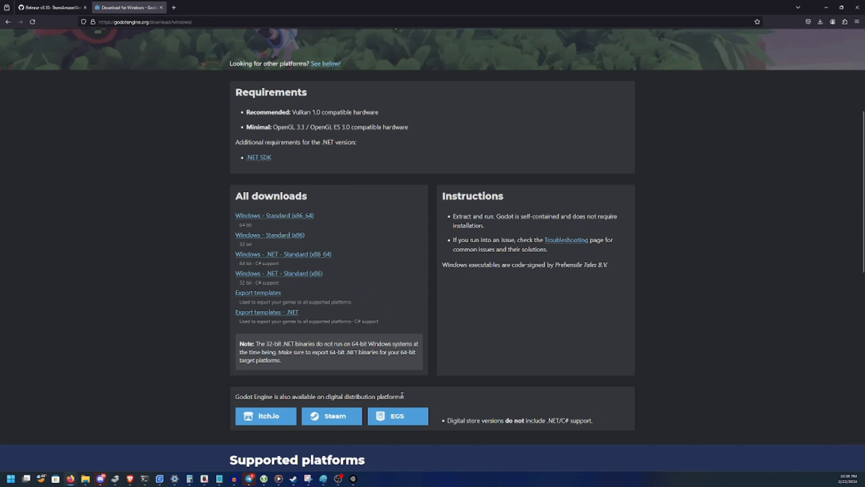
pyautogui.scroll(-2, 453, 258)
pyautogui.click(327, 418)
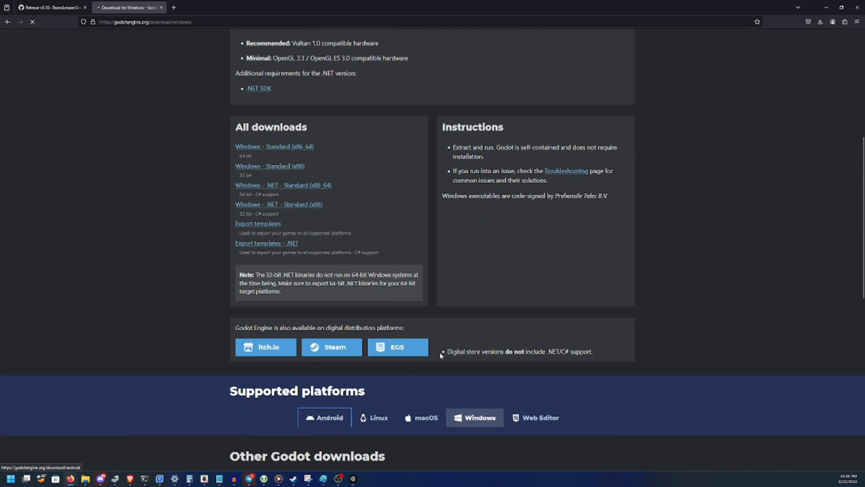
pyautogui.scroll(-1, 488, 226)
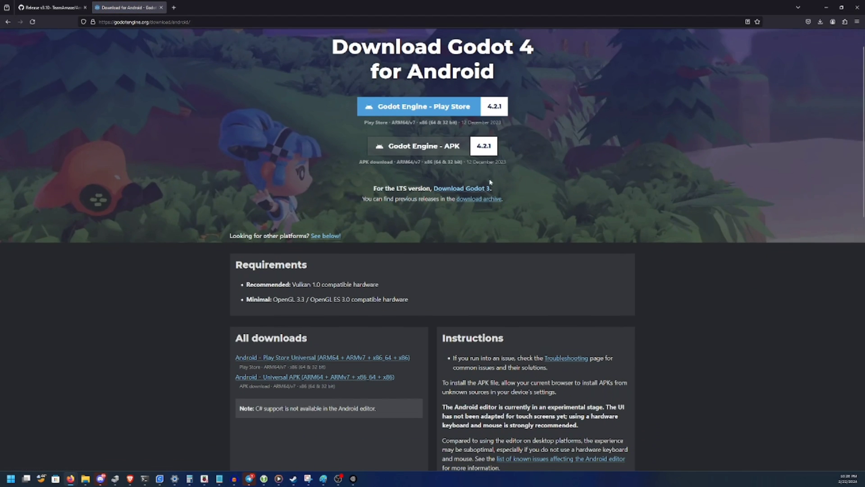
pyautogui.click(466, 145)
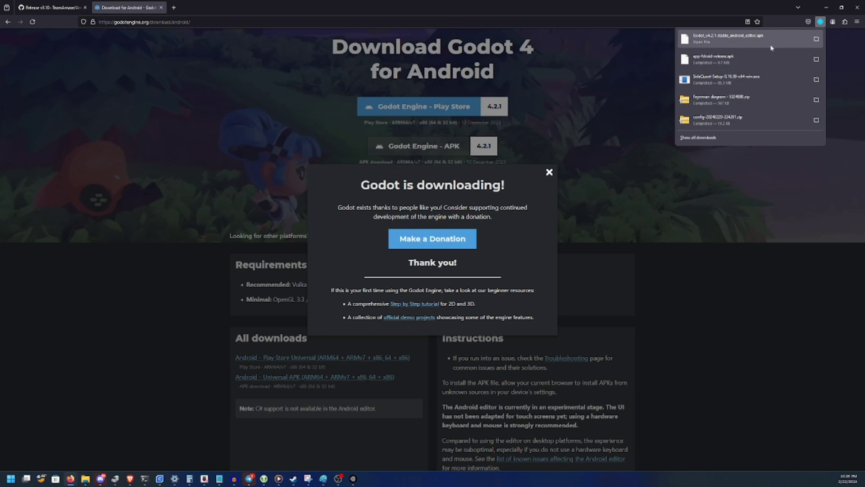
# Install the downloaded Godot Android editor APK onto the Quest 3 with SideQuest's Install APK button
pyautogui.click(353, 479)
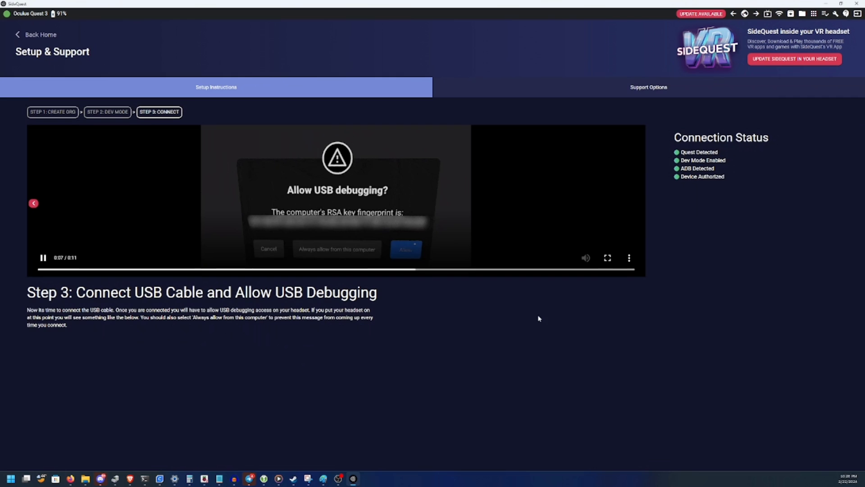
pyautogui.click(792, 13)
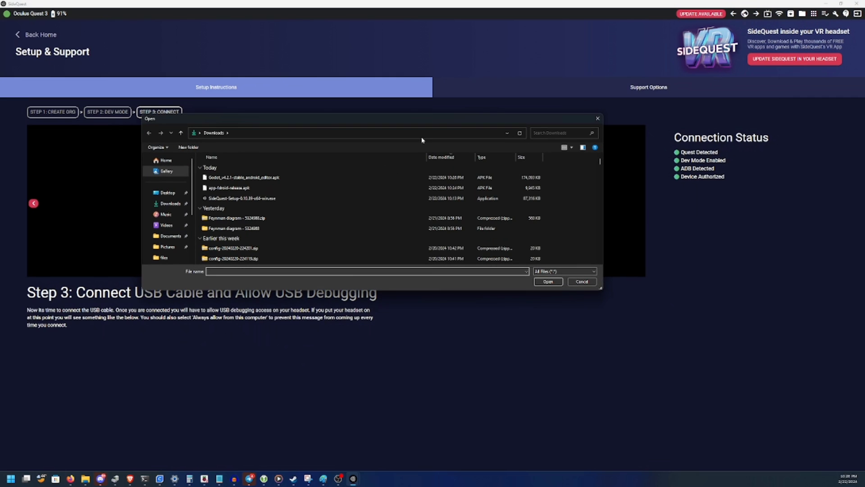
pyautogui.doubleClick(285, 177)
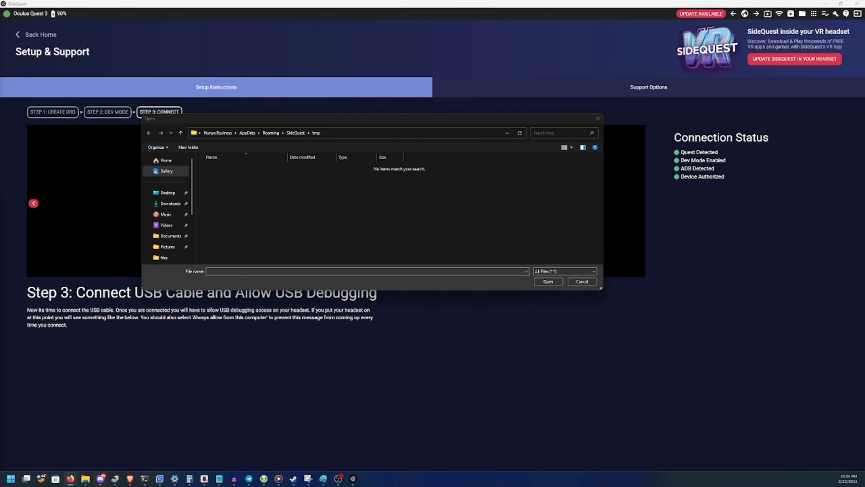
# Search the web for 'amaze file manager' in Firefox
pyautogui.hotkey('alt', 'Tab')
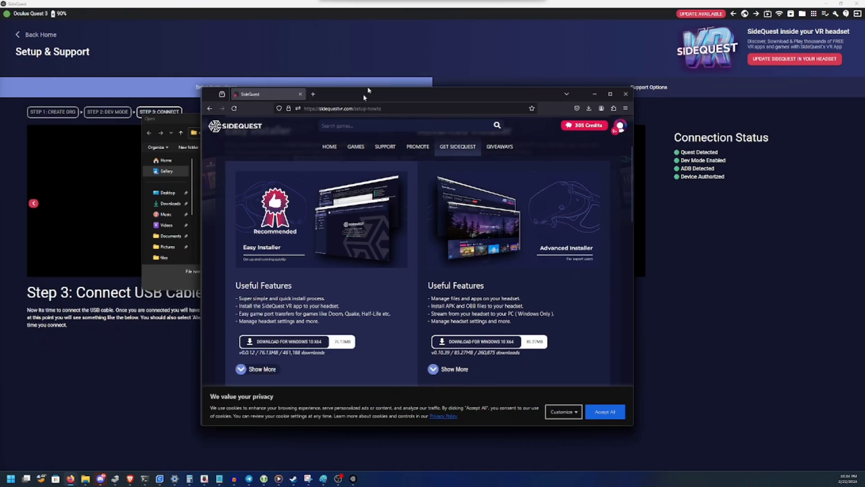
pyautogui.hotkey('ctrl', 'l')
pyautogui.write('amaze')
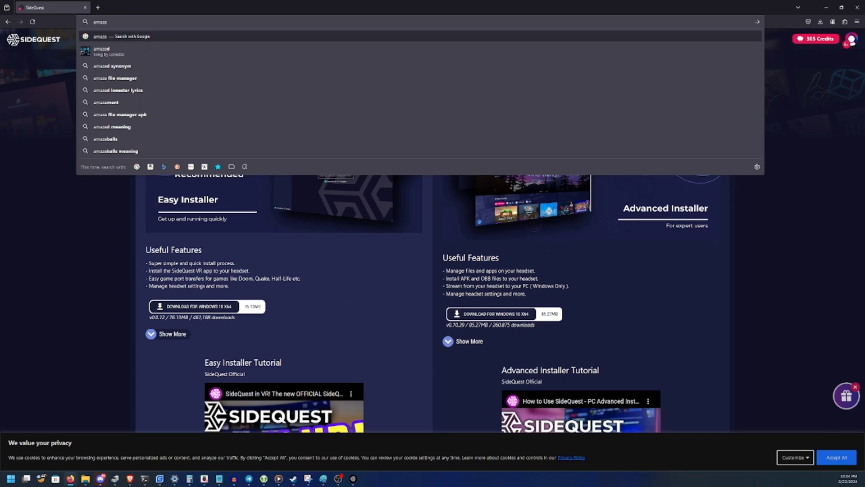
pyautogui.press('Down')
pyautogui.press('Down')
pyautogui.press('Down')
pyautogui.press('Return')
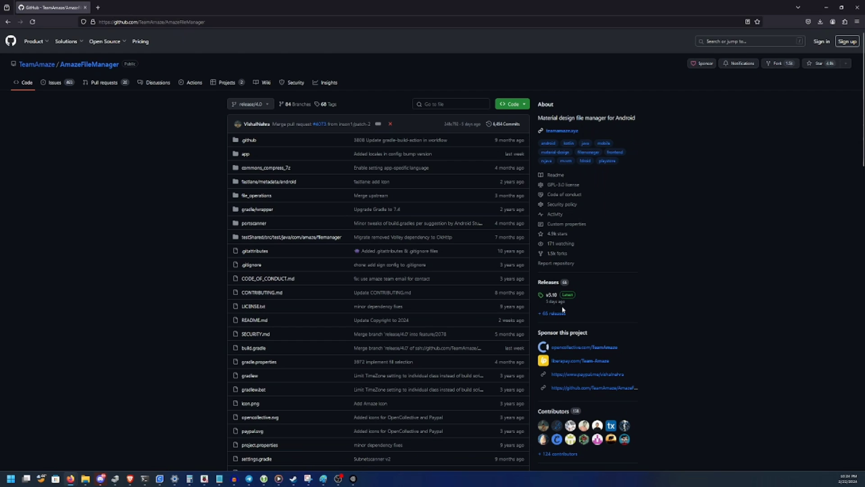
# Download app-fdroid-release.apk from the AmazeFileManager v3.10 release page
pyautogui.click(552, 296)
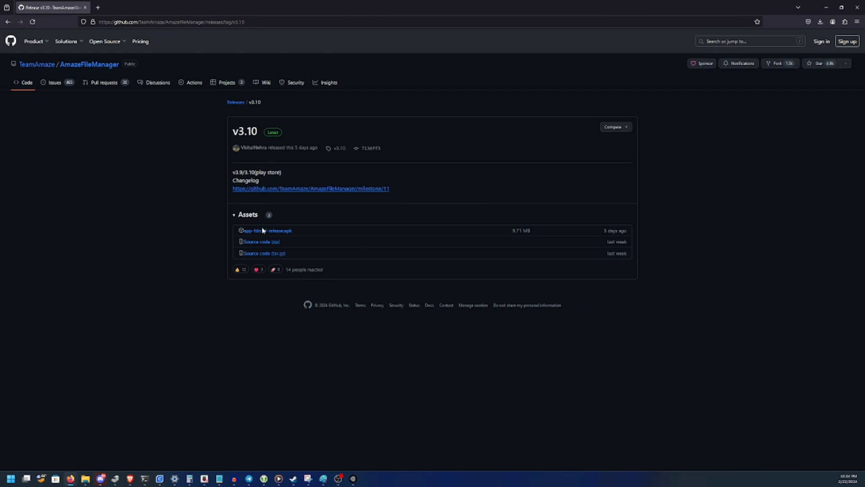
pyautogui.click(279, 231)
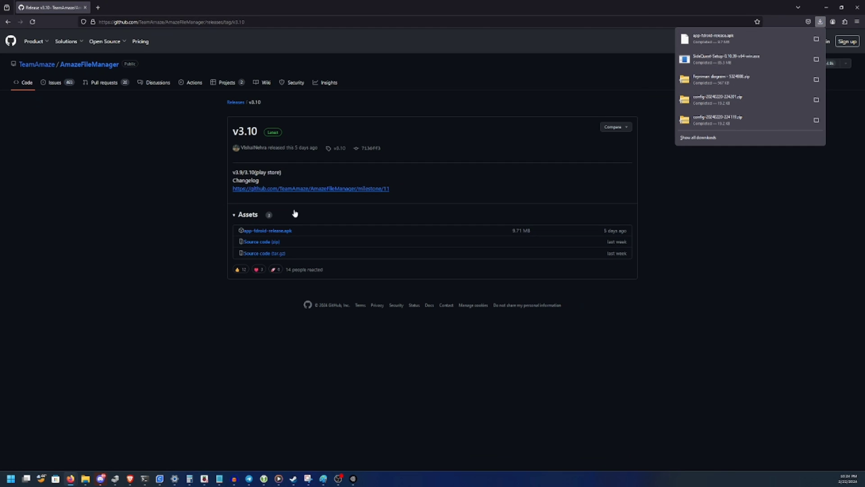
pyautogui.click(785, 38)
pyautogui.click(588, 360)
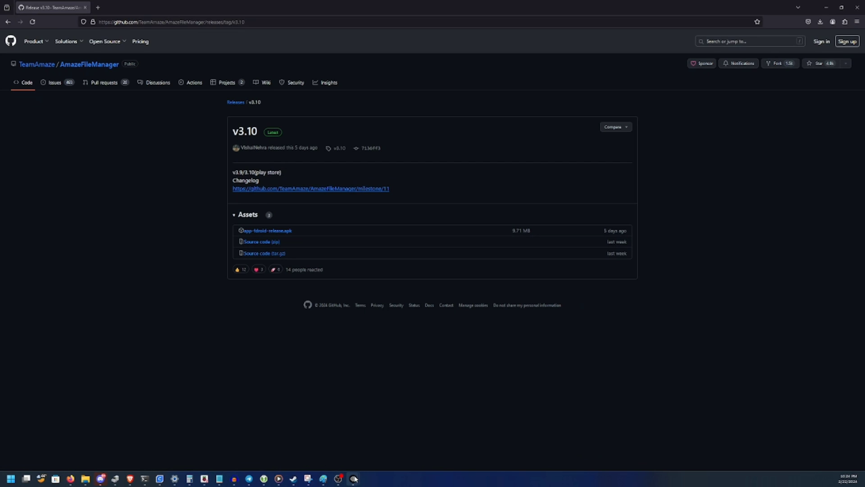
# Bring forward SideQuest's pending Open file dialog and cancel it
pyautogui.moveTo(374, 452)
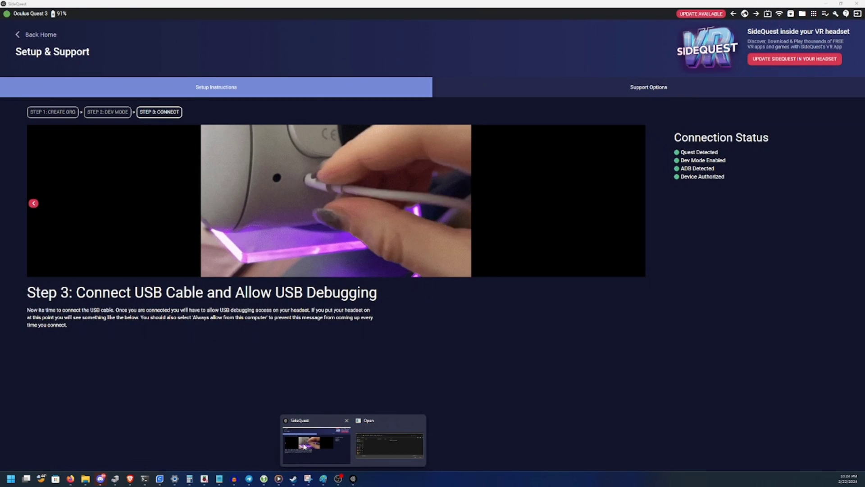
pyautogui.click(403, 453)
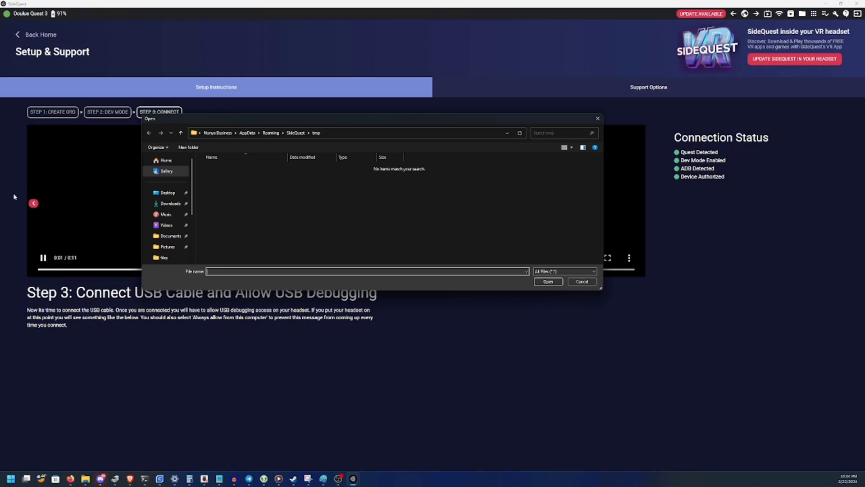
pyautogui.click(582, 282)
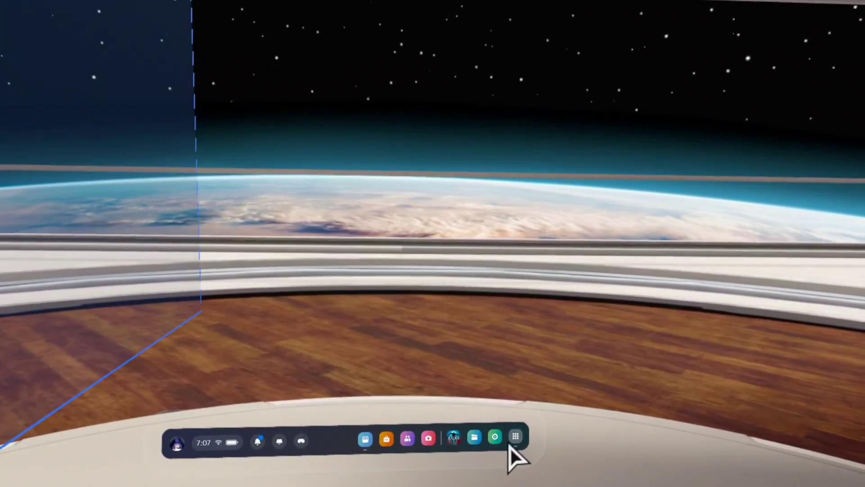
# Launch Meta Quest Browser from the headset library and search for godot
pyautogui.click(514, 440)
pyautogui.scroll(-10, 493, 332)
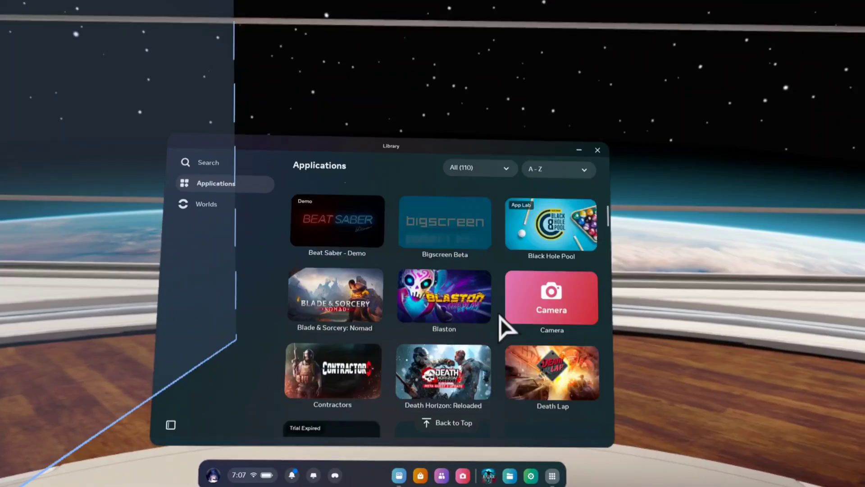
pyautogui.scroll(-15, 489, 326)
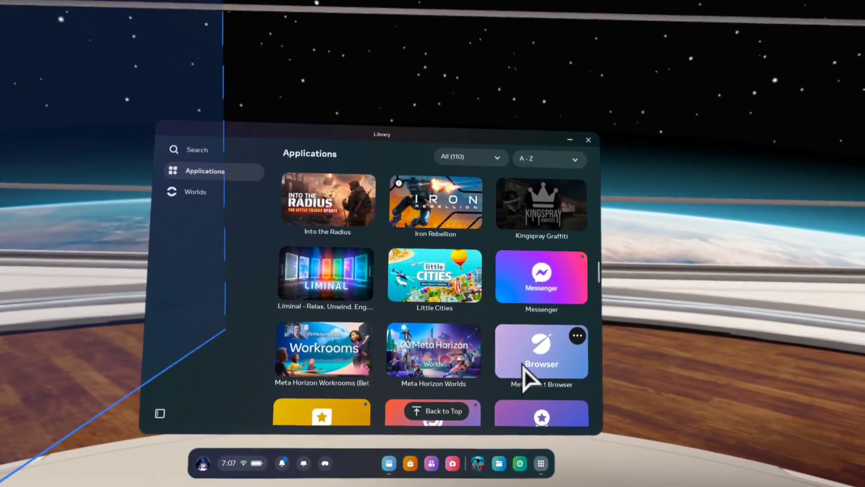
pyautogui.click(529, 369)
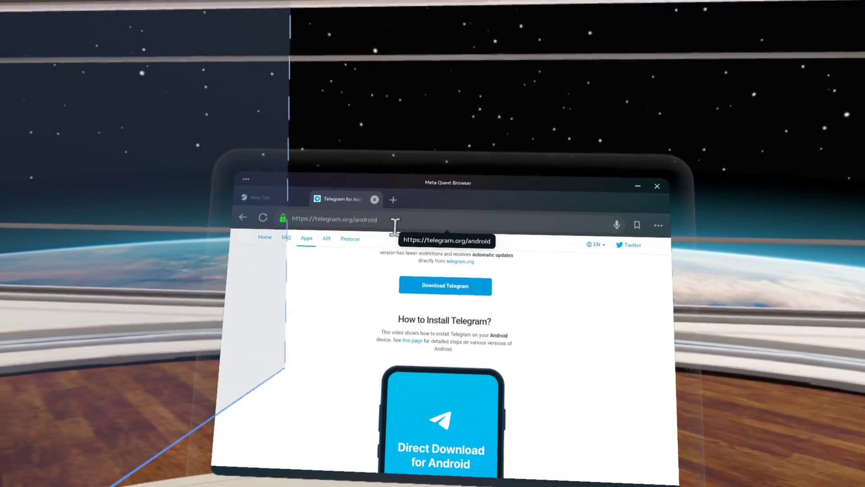
pyautogui.click(393, 199)
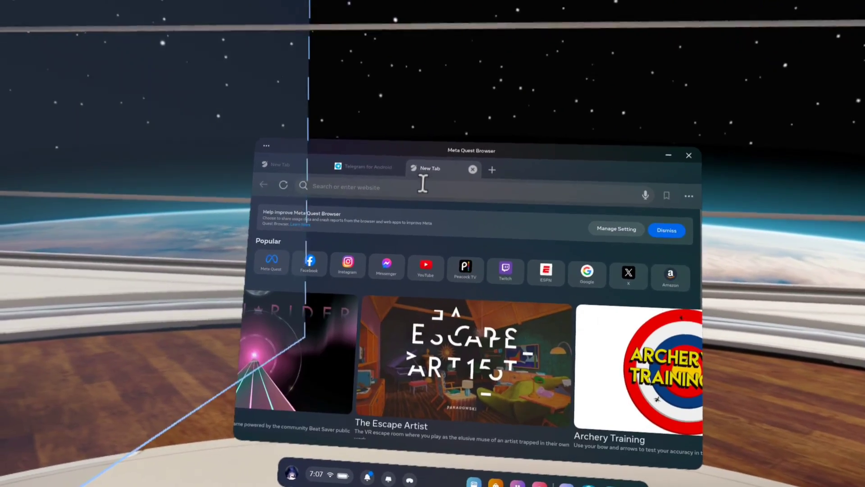
pyautogui.click(401, 185)
pyautogui.write('g')
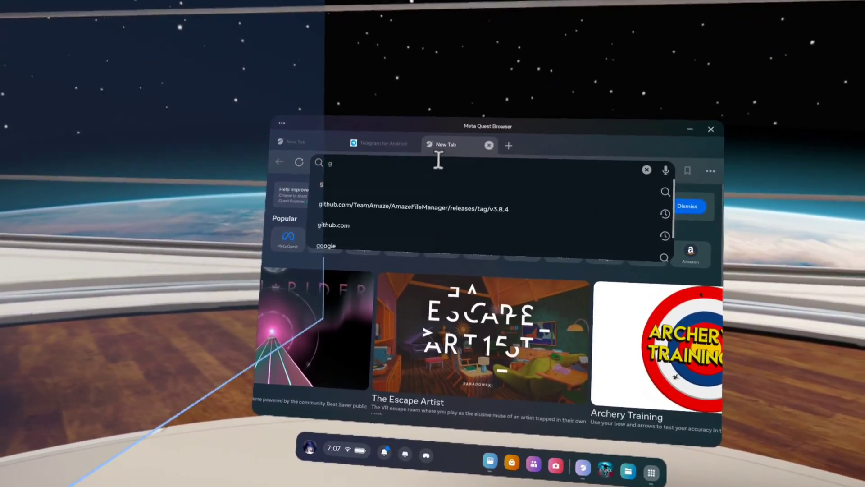
pyautogui.write('odot')
pyautogui.press('Return')
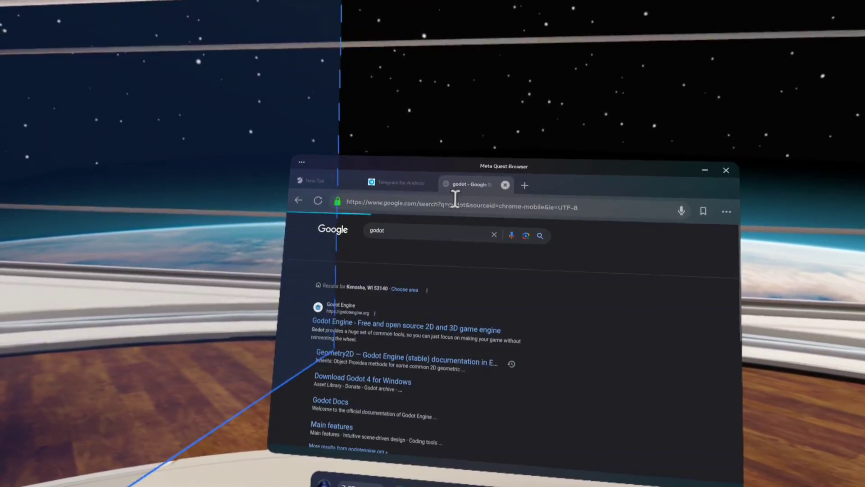
# Refine the search to 'godot android', open the Godot 4 Android page, and check site permissions
pyautogui.click(428, 232)
pyautogui.write('a')
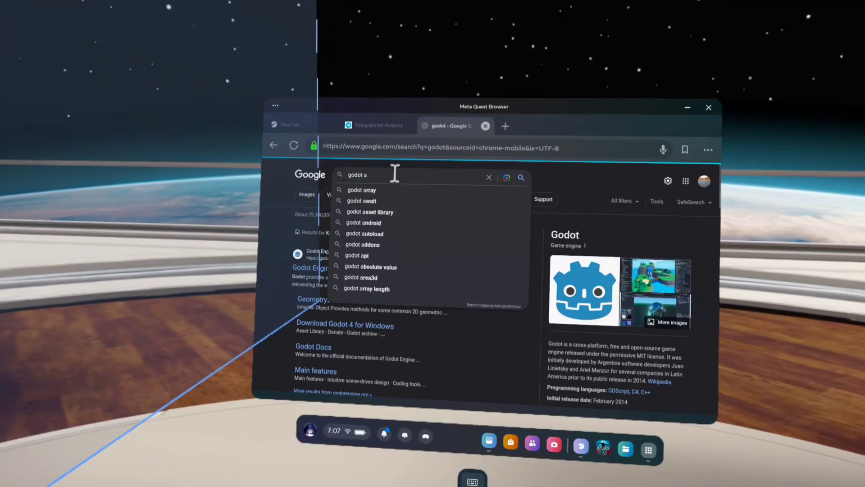
pyautogui.write('ndroid')
pyautogui.press('Return')
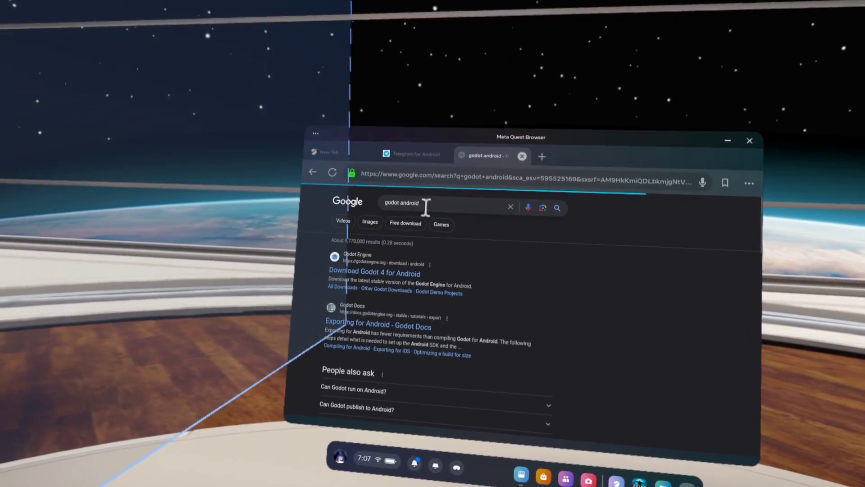
pyautogui.click(417, 264)
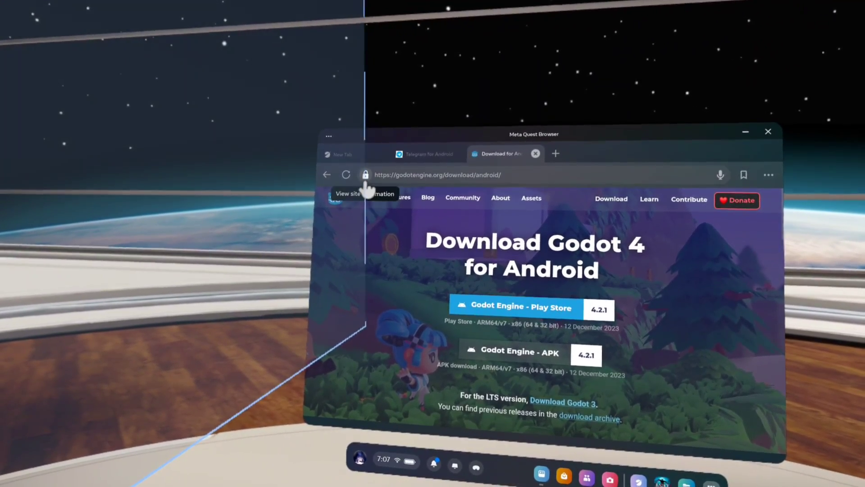
pyautogui.click(367, 183)
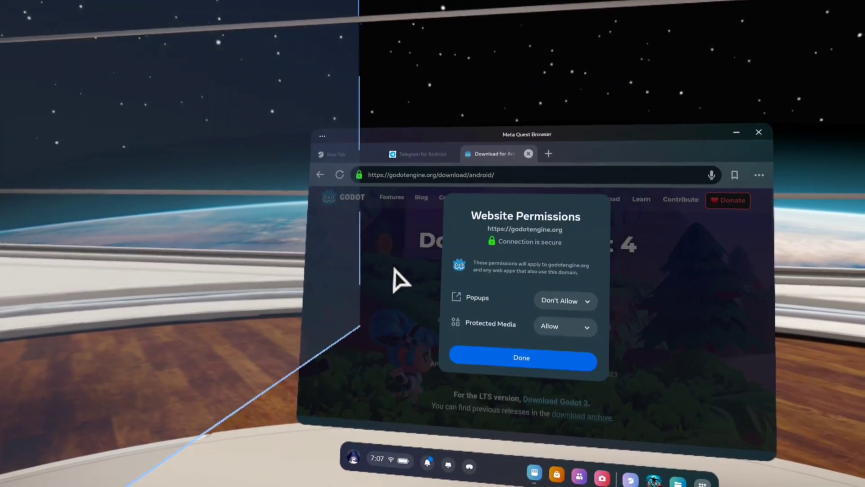
pyautogui.click(496, 354)
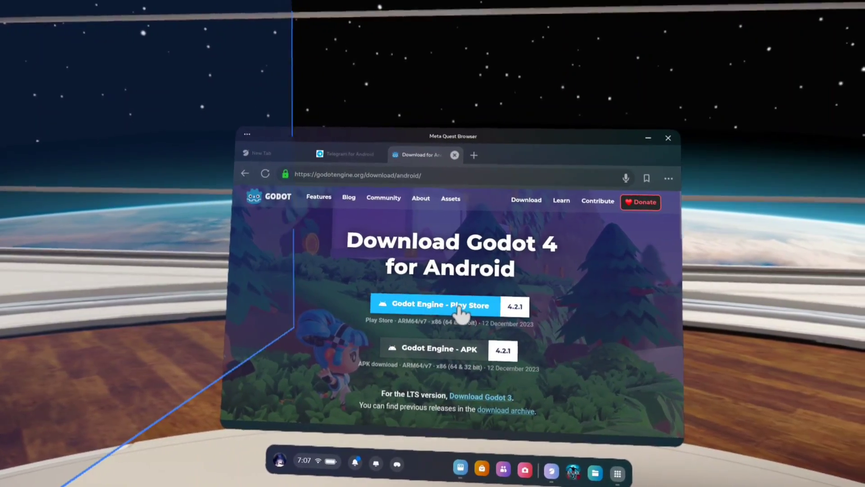
# Download the Godot Engine APK, then launch Amaze from the Unknown sources library filter
pyautogui.click(450, 350)
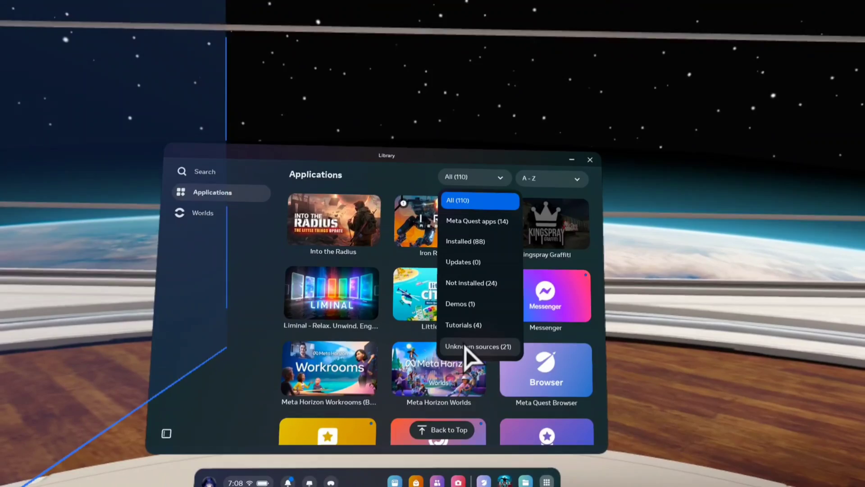
pyautogui.click(465, 349)
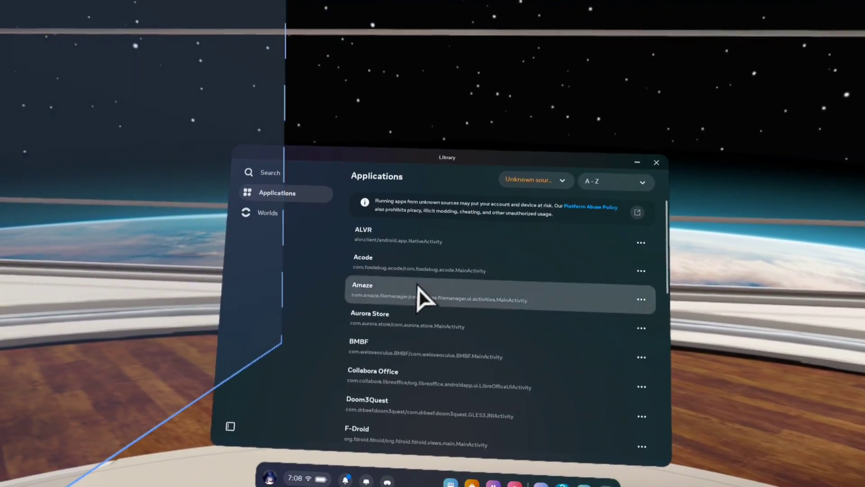
pyautogui.click(419, 299)
# Open the Godot apk in Amaze and install it as an update to Godot Editor 4
pyautogui.scroll(-5, 408, 288)
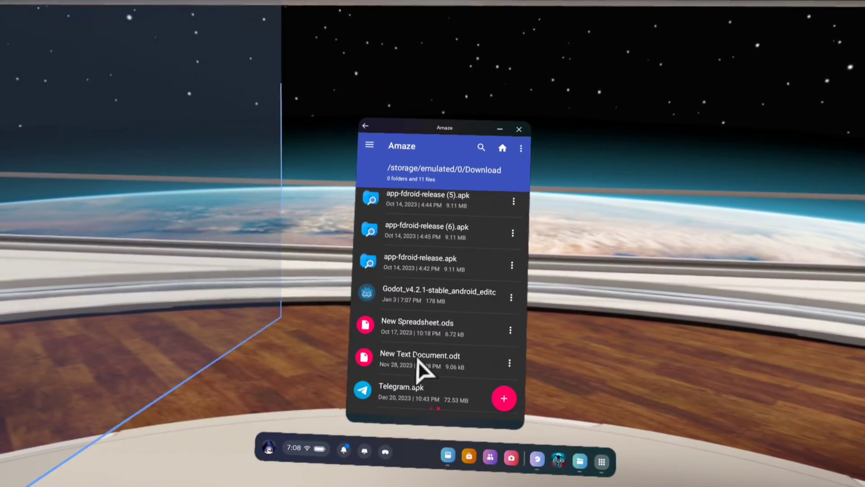
pyautogui.click(433, 295)
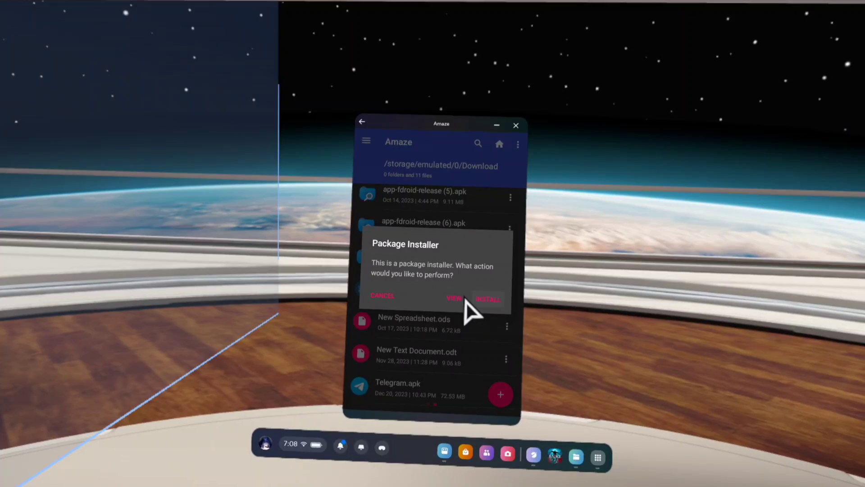
pyautogui.click(393, 298)
pyautogui.click(462, 293)
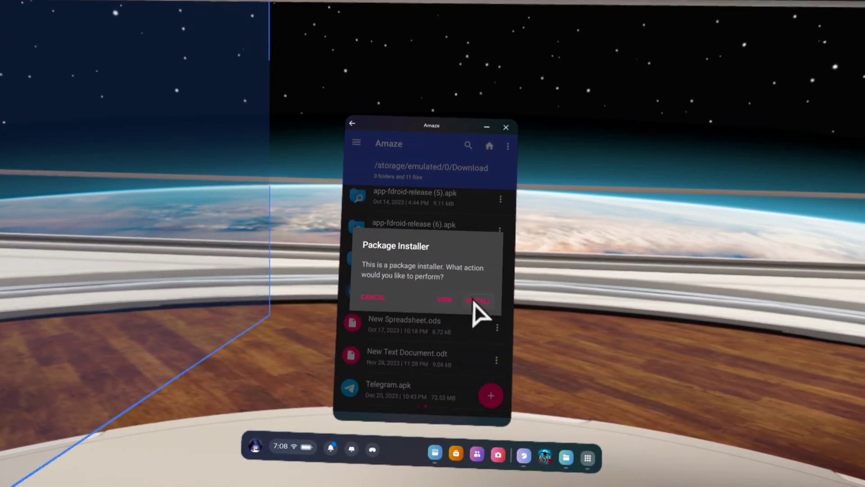
pyautogui.click(469, 298)
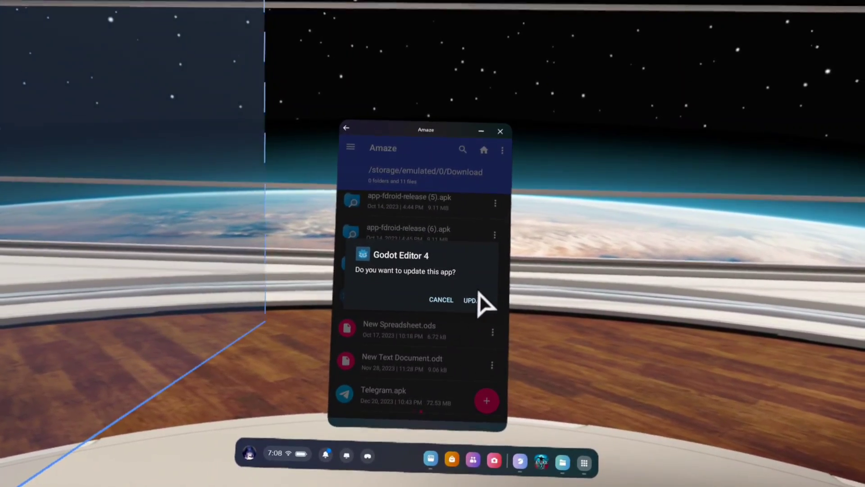
pyautogui.click(480, 298)
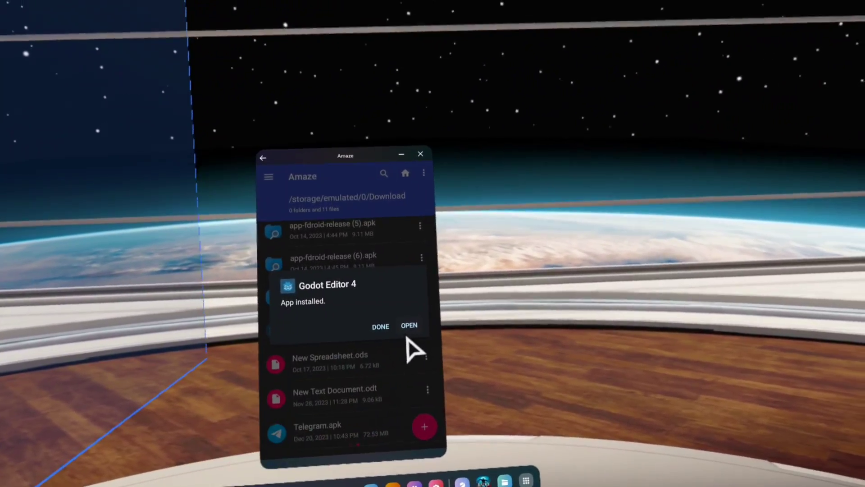
pyautogui.click(451, 327)
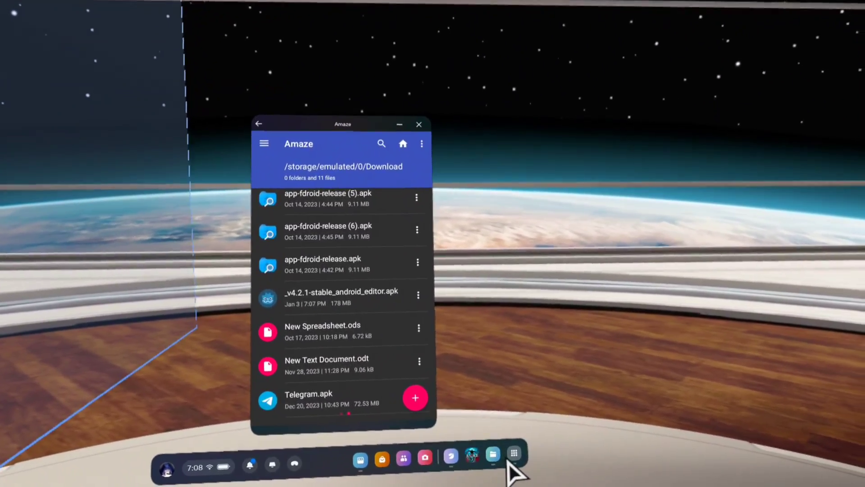
pyautogui.click(511, 450)
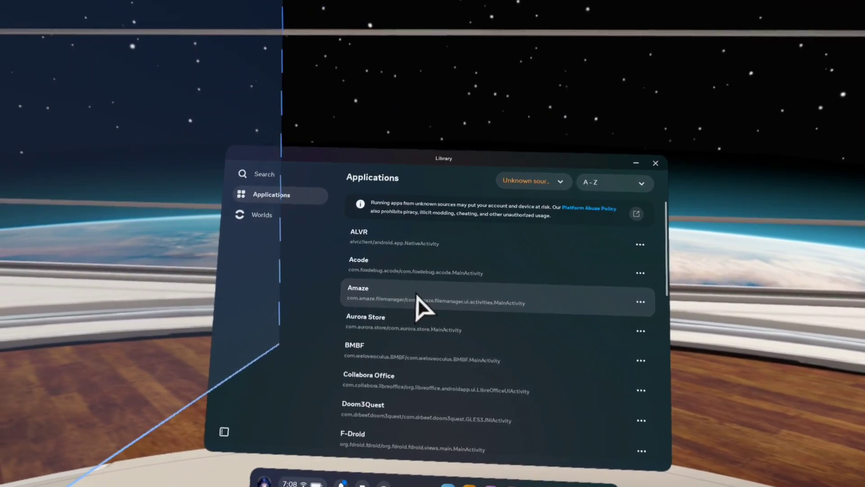
# Launch Godot Editor 4 from the Library's Unknown sources apps list
pyautogui.click(423, 306)
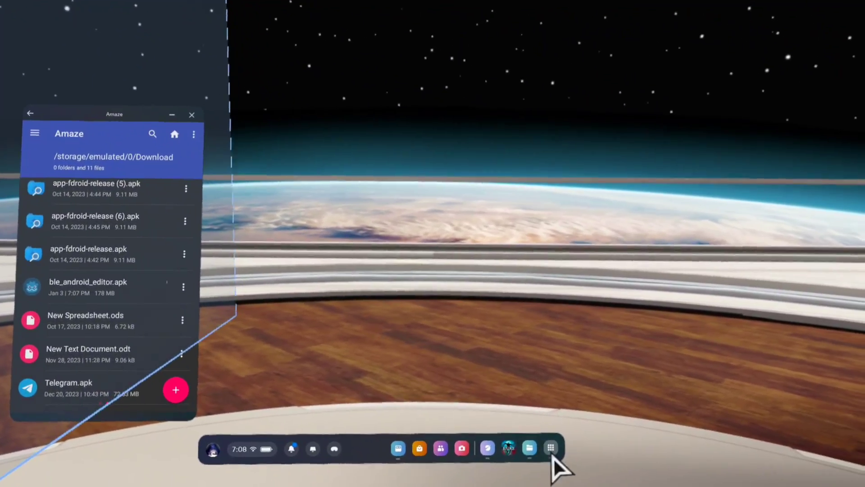
pyautogui.click(584, 472)
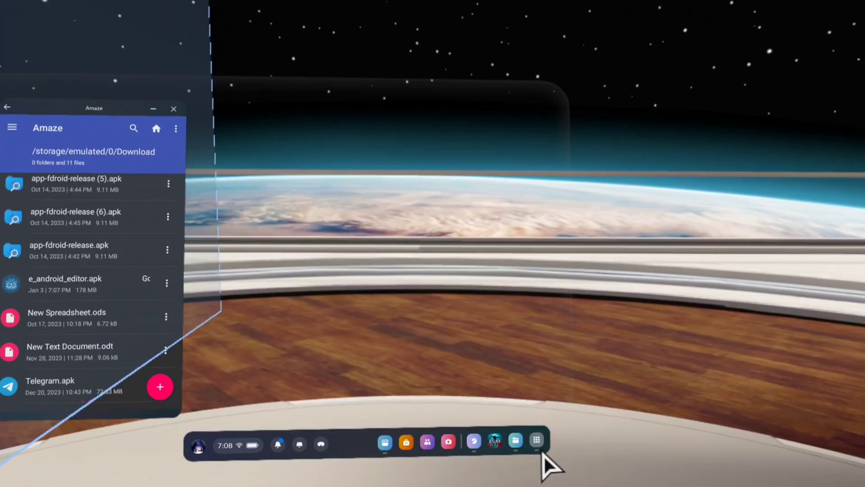
pyautogui.scroll(-10, 435, 321)
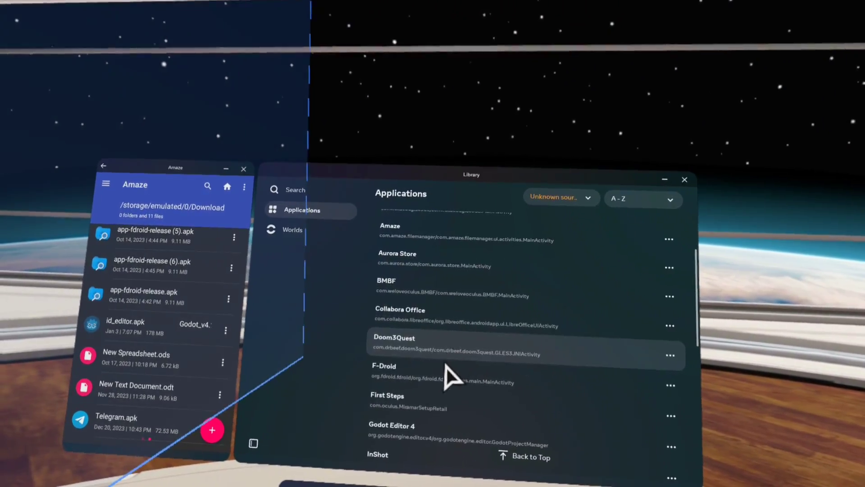
pyautogui.scroll(-3, 444, 369)
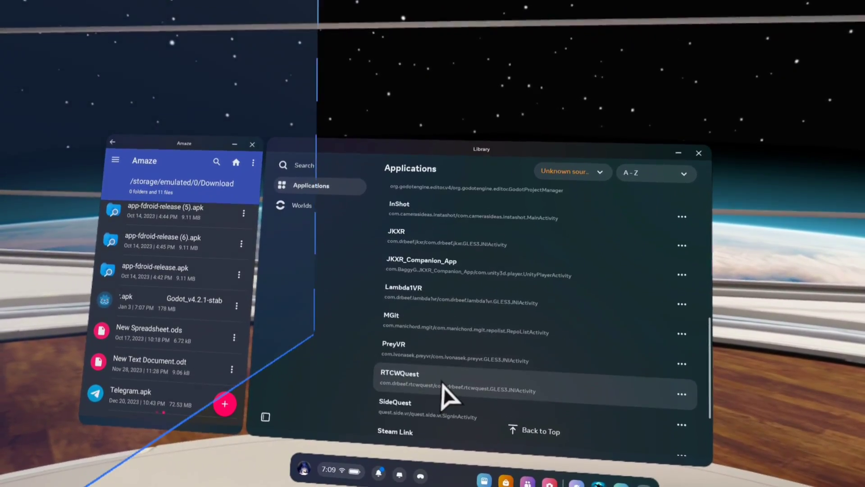
pyautogui.scroll(4, 448, 393)
pyautogui.click(440, 246)
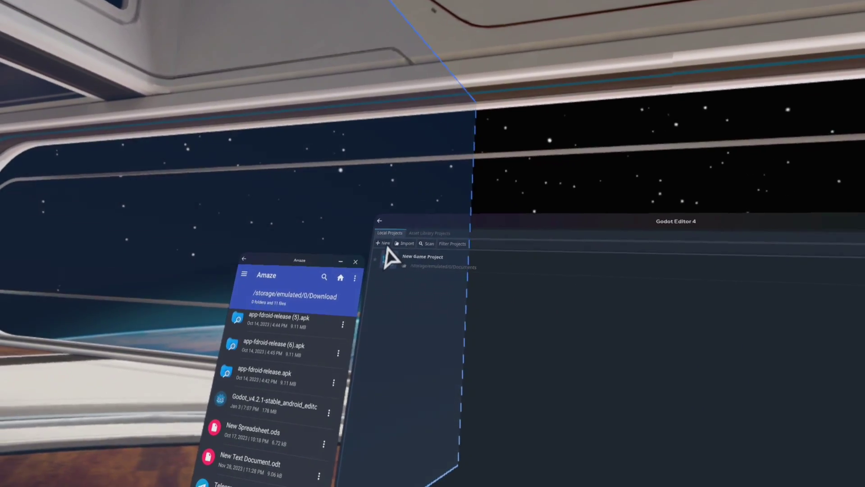
# Create a new Godot project, bring the browser alongside, and open CADbury for editing
pyautogui.click(384, 243)
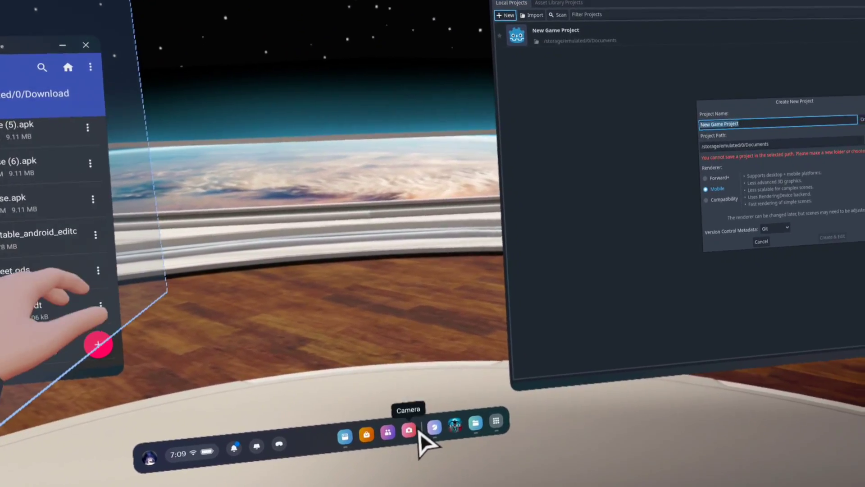
pyautogui.click(432, 427)
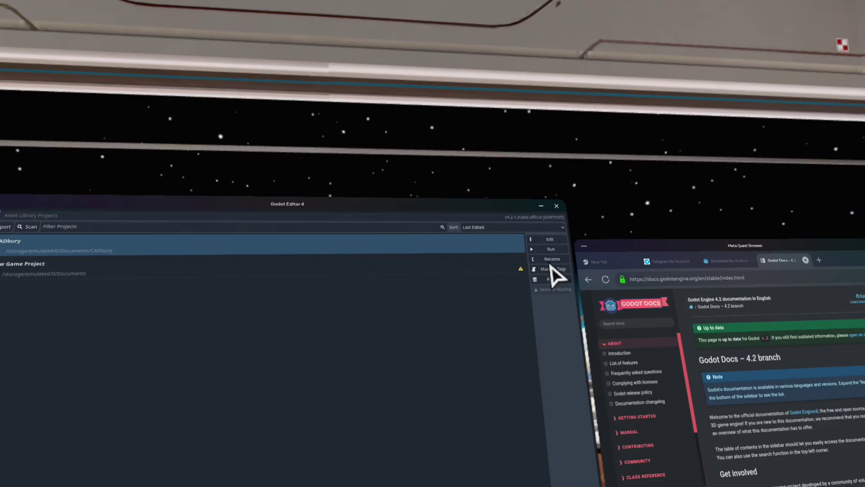
pyautogui.click(550, 239)
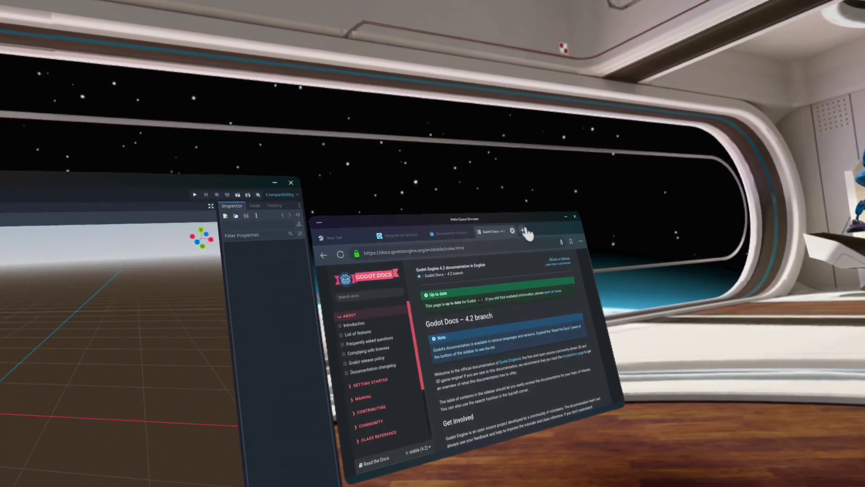
# Search the web for 'xr godot 4' in a new Quest Browser tab
pyautogui.click(521, 232)
pyautogui.write('x')
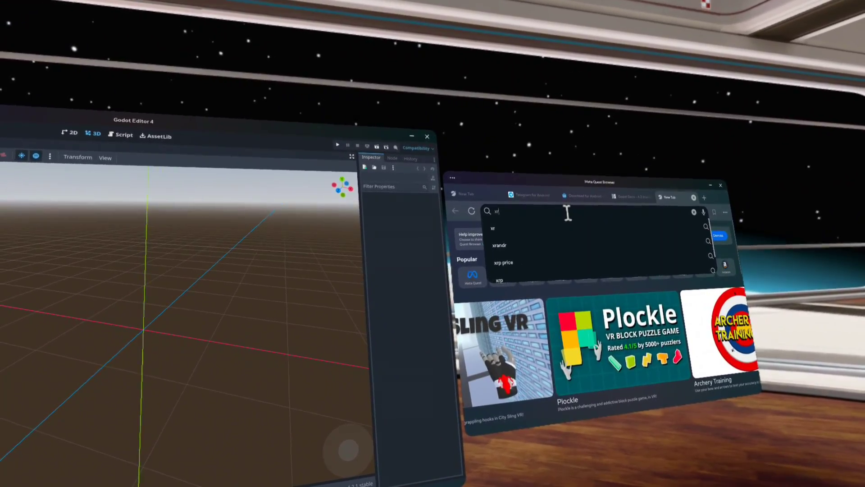
pyautogui.write('r')
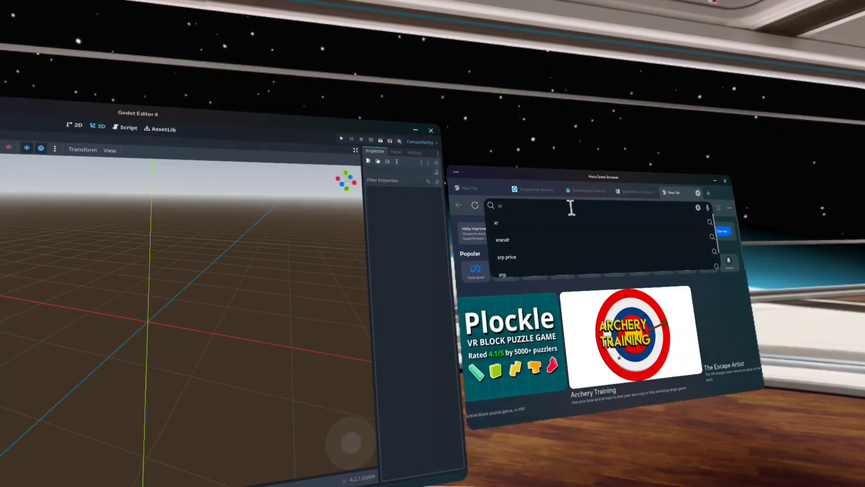
pyautogui.write(' godot')
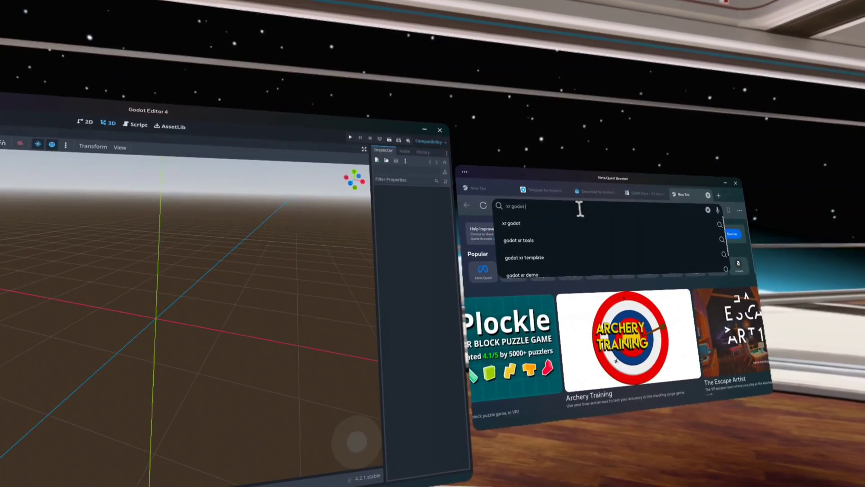
pyautogui.write(' 4')
pyautogui.press('Return')
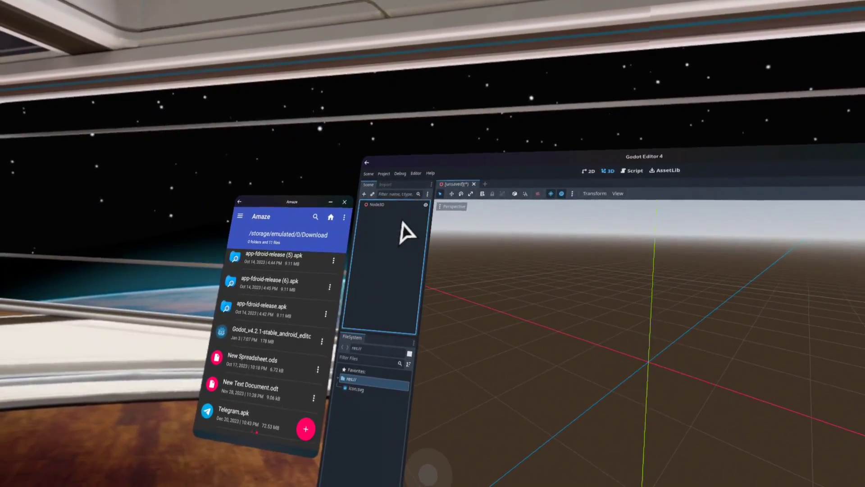
# Create a 3D scene with a Node3D root and search 'xr' among child node types
pyautogui.click(397, 227)
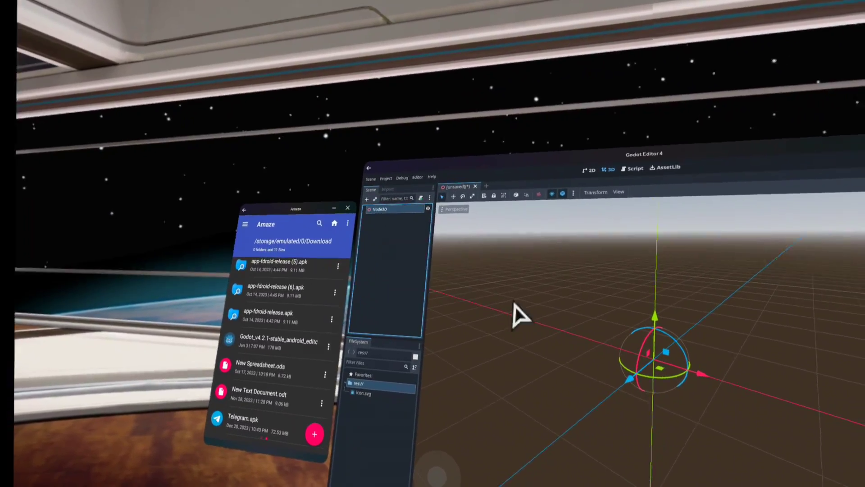
pyautogui.click(395, 272)
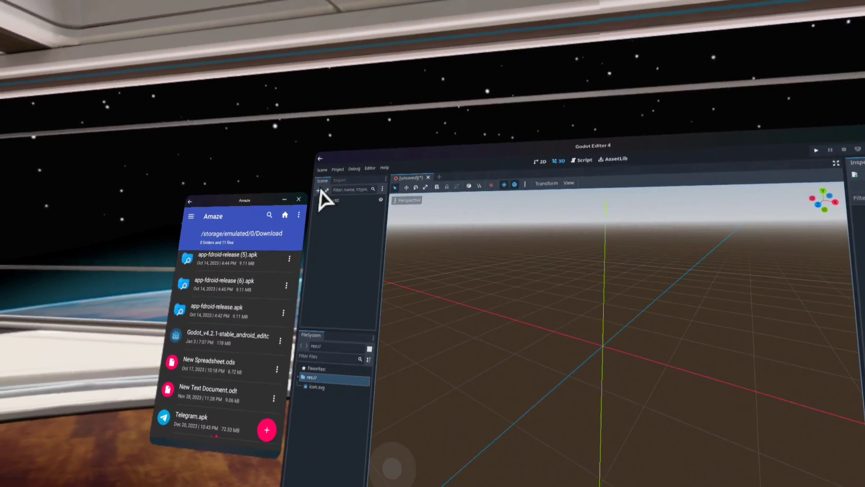
pyautogui.click(279, 185)
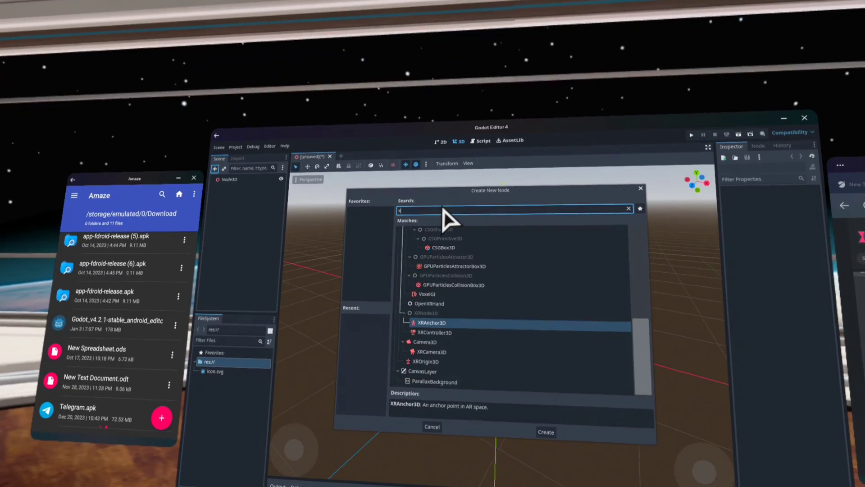
pyautogui.write('xf')
pyautogui.press('BackSpace')
pyautogui.write('r')
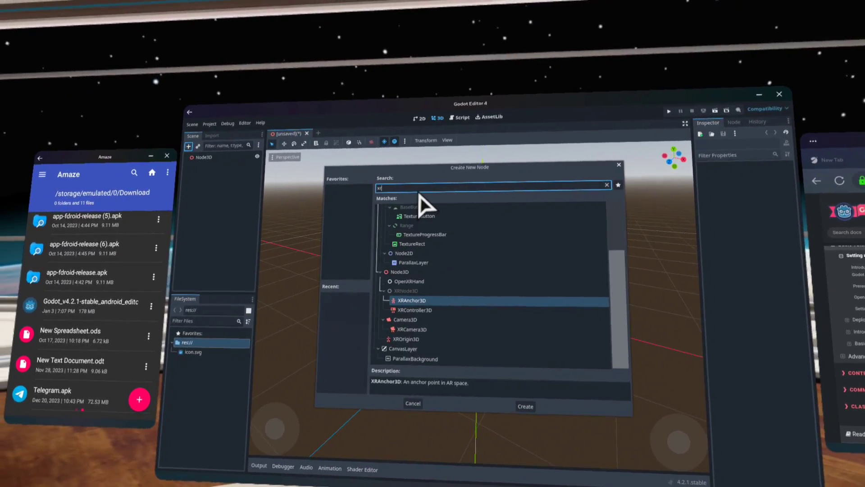